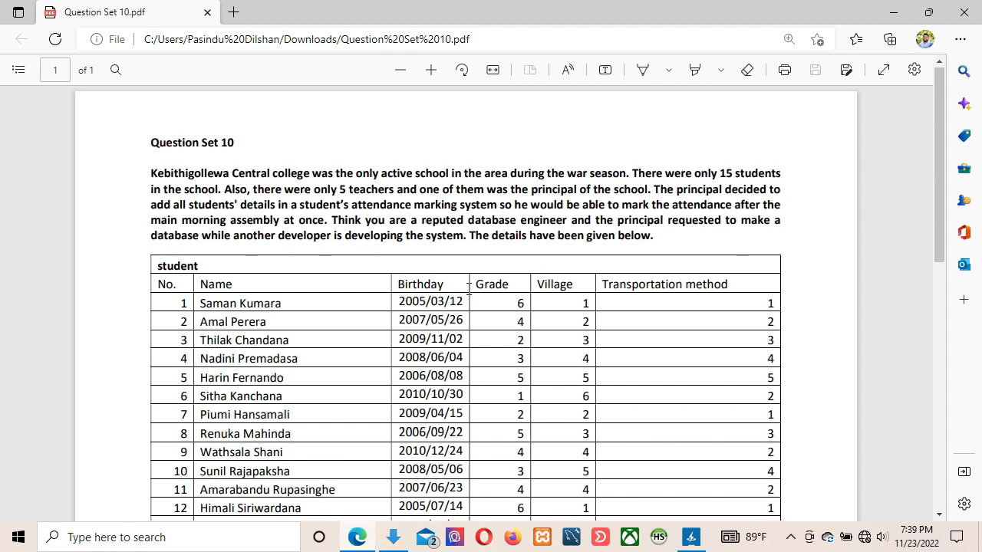
Read through Question Set 10, covering the student, grade, village and transport tables and the database tasks beneath them.
scroll(430, 306, down, 1)
scroll(226, 233, up, 1)
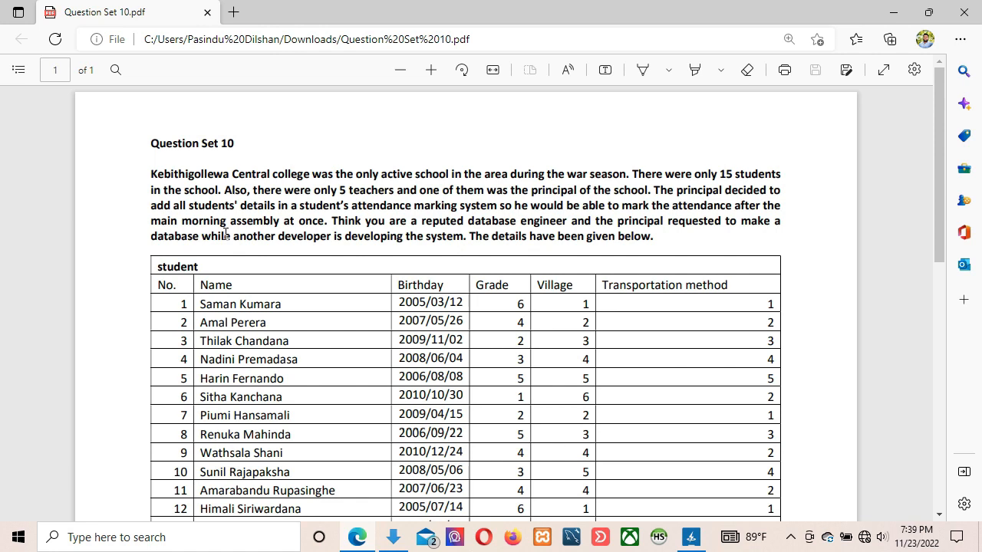
scroll(498, 379, down, 1)
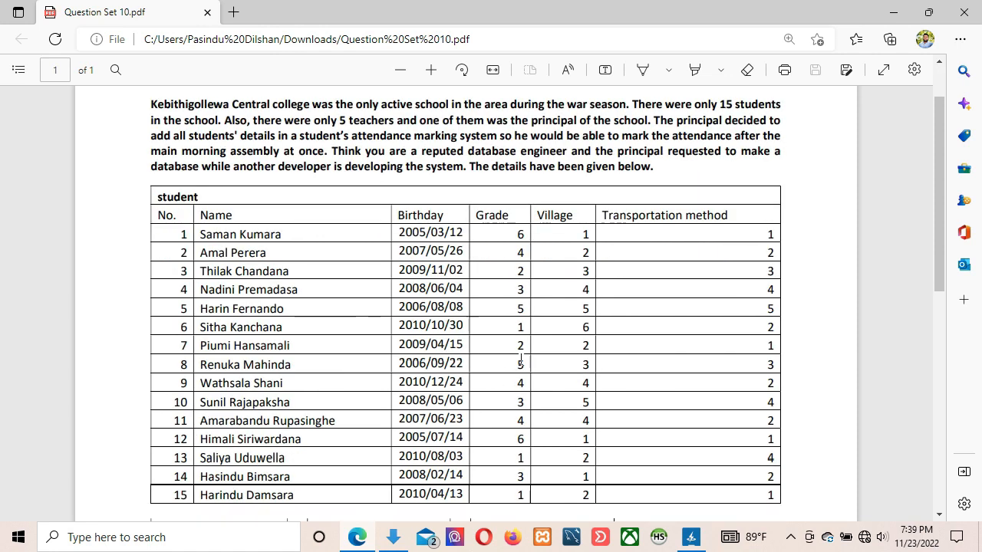
scroll(502, 414, down, 1)
scroll(504, 409, down, 2)
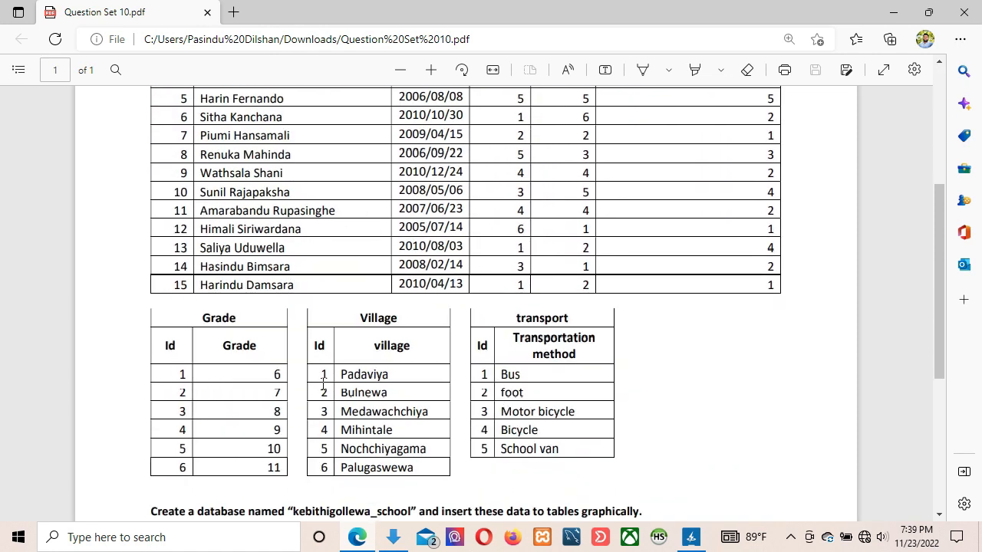
scroll(569, 374, down, 1)
scroll(569, 374, down, 2)
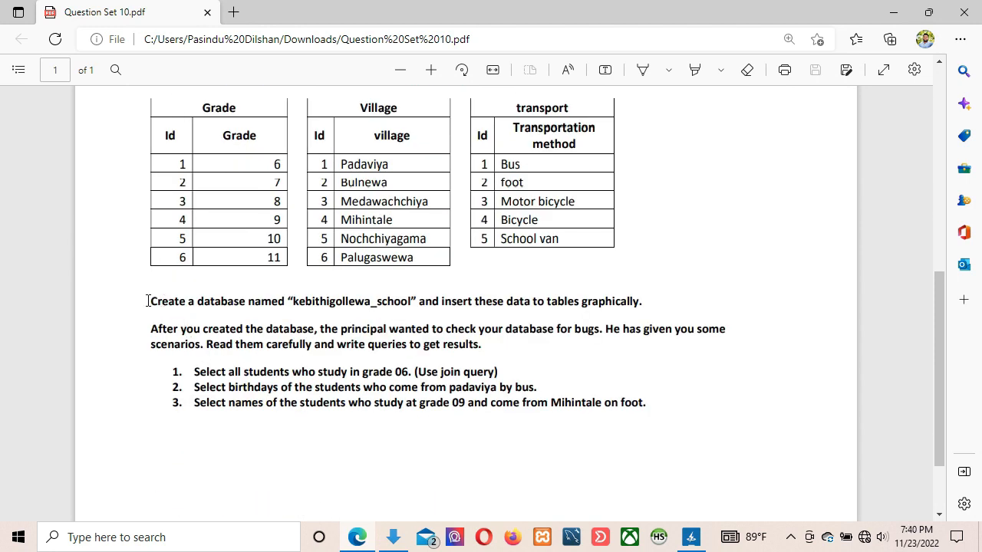
drag(149, 301, 709, 308)
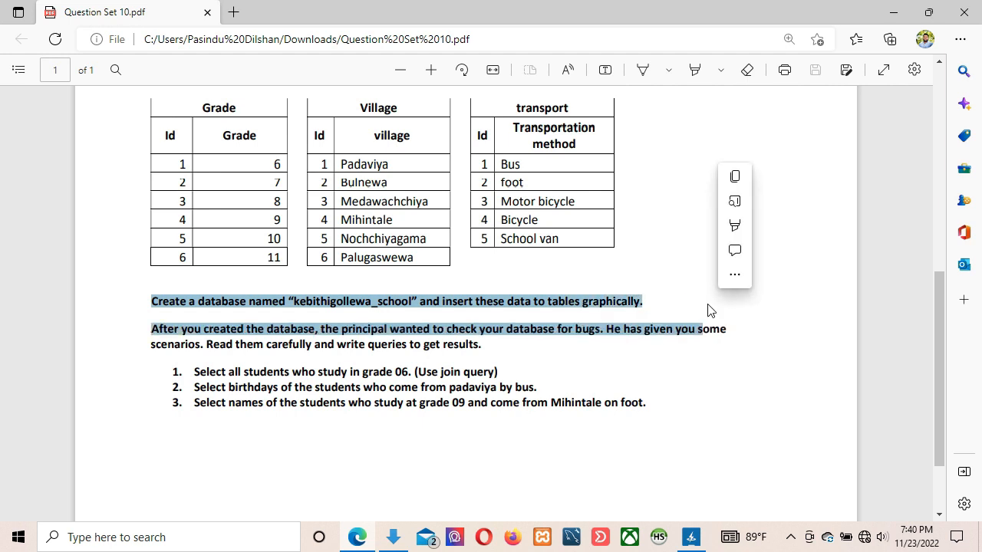
click(741, 350)
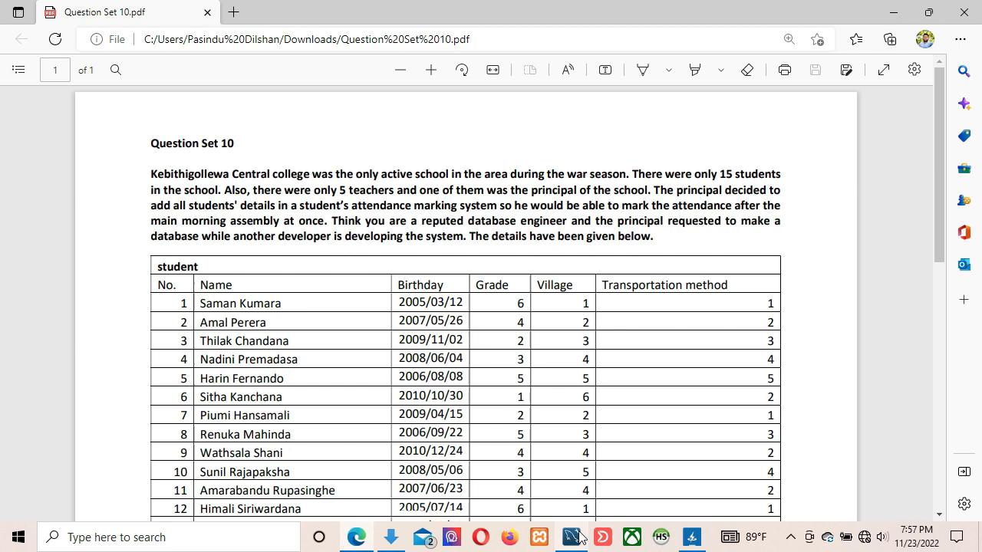
Switch to MySQL Workbench, place a new table on the EER diagram and name it student.
click(571, 536)
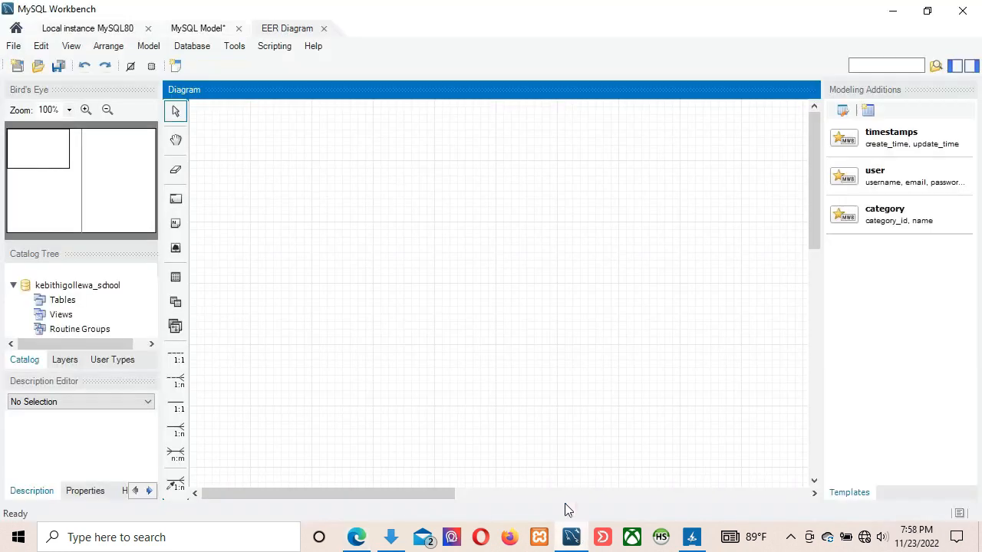
click(176, 277)
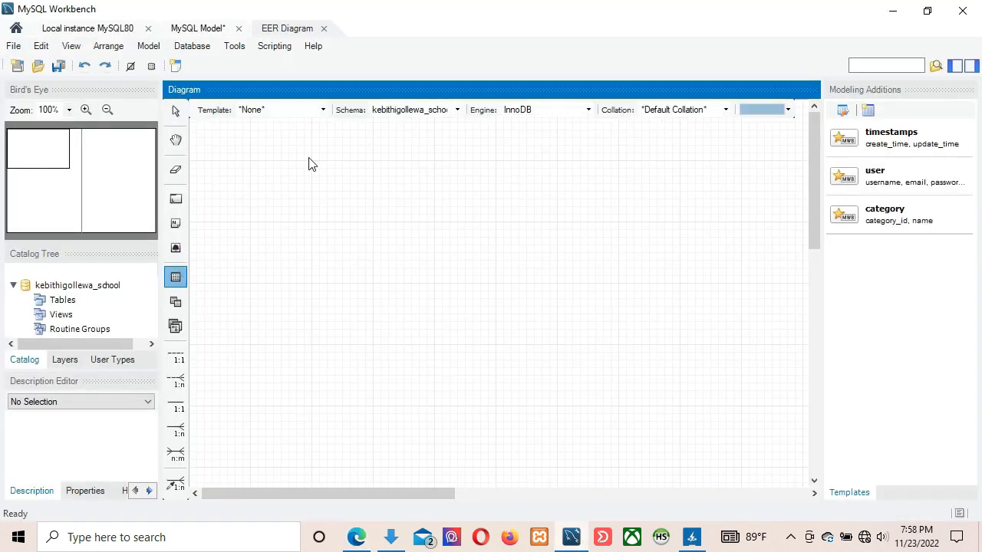
click(347, 188)
double_click(347, 187)
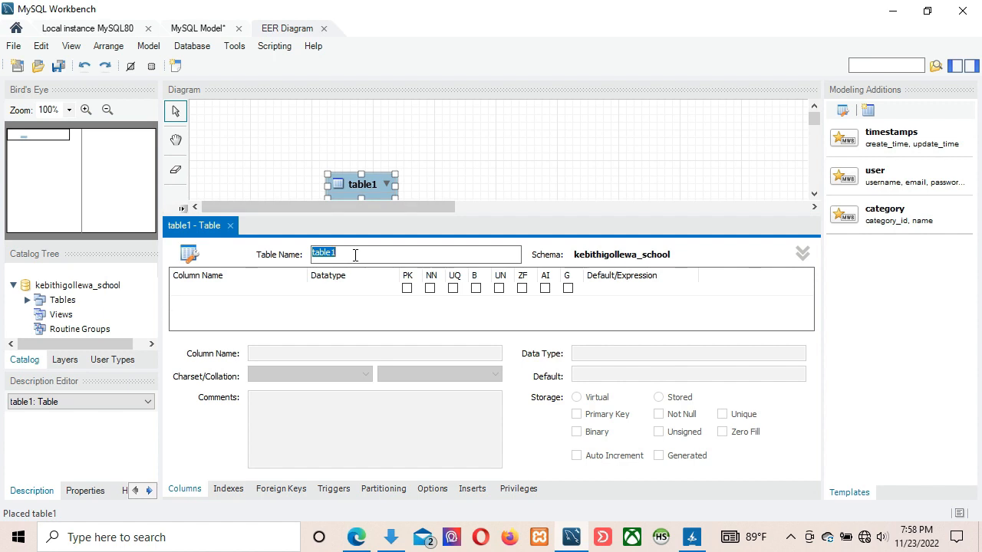
text(student)
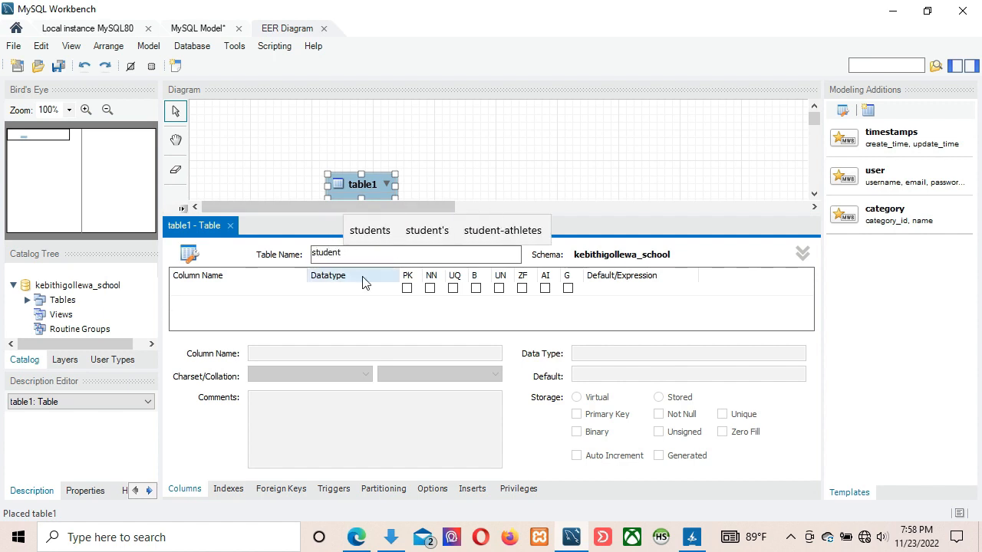
Add an INT primary key column named "no." to the student table with auto increment enabled.
double_click(224, 289)
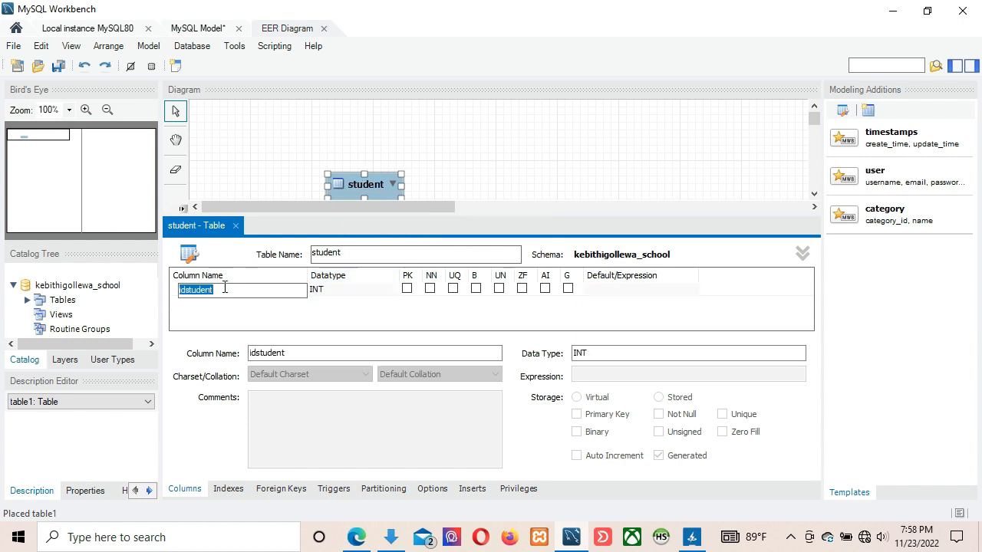
text(no)
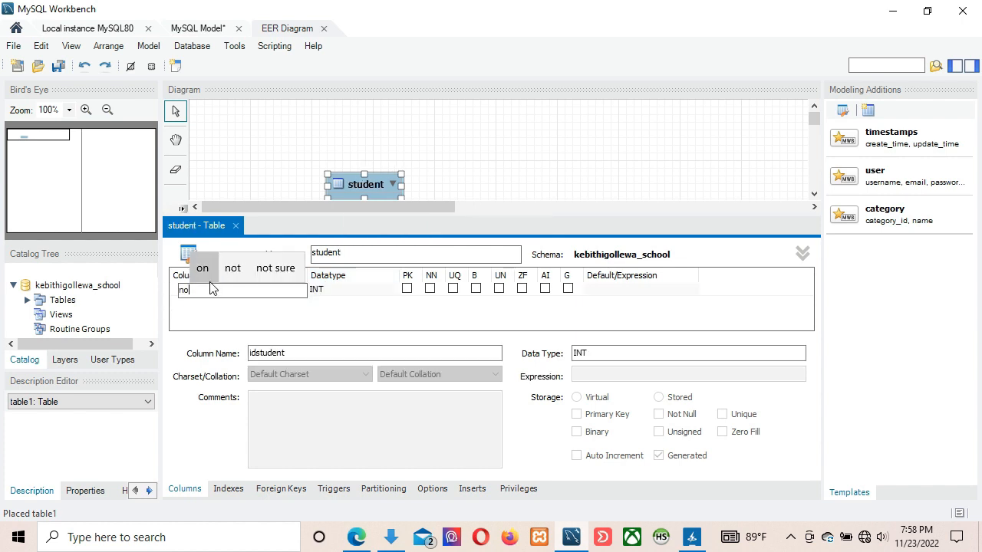
key(BackSpace)
key(BackSpace)
text(No)
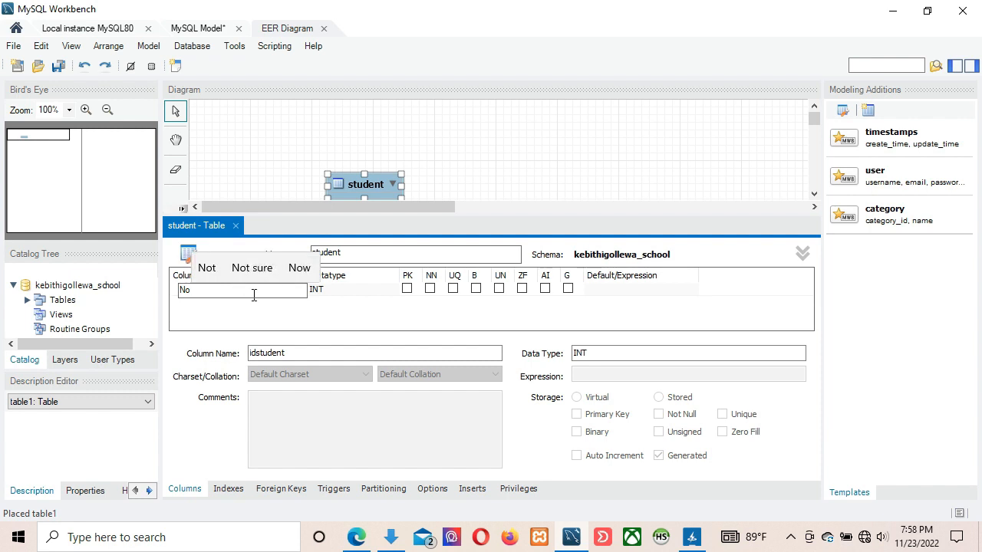
key(BackSpace)
key(BackSpace)
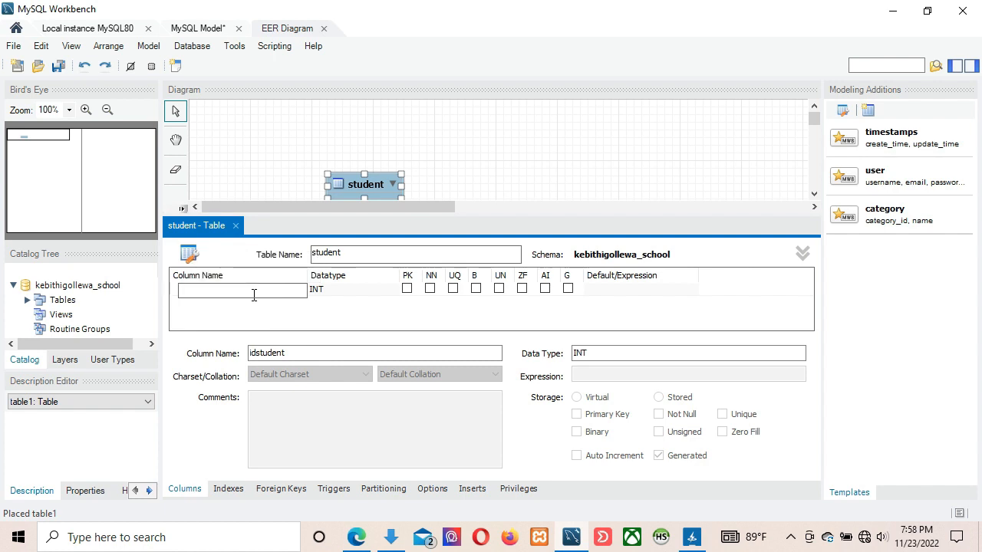
text(no.)
click(545, 288)
Add a VARCHAR(45) column called name and another column called birthday to the student table.
click(319, 303)
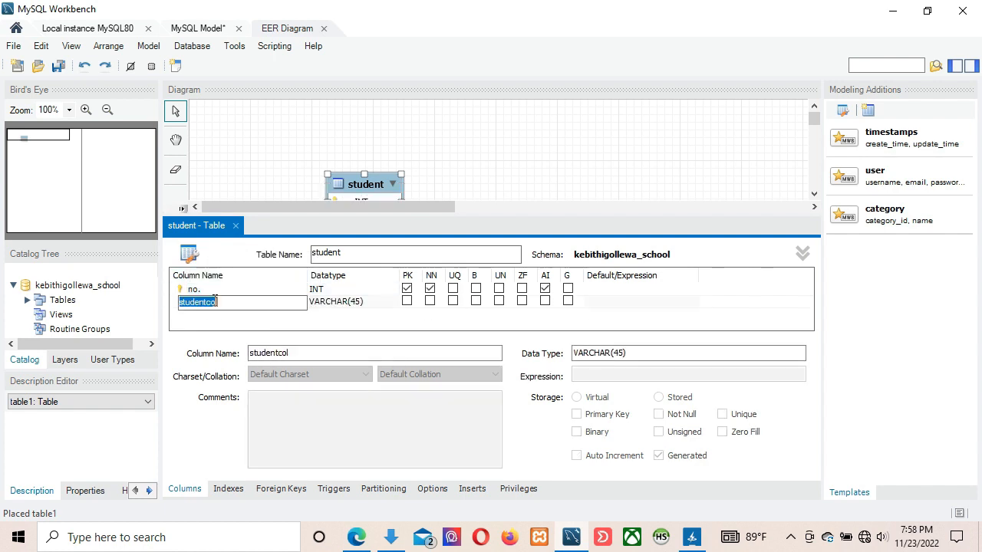
text(name)
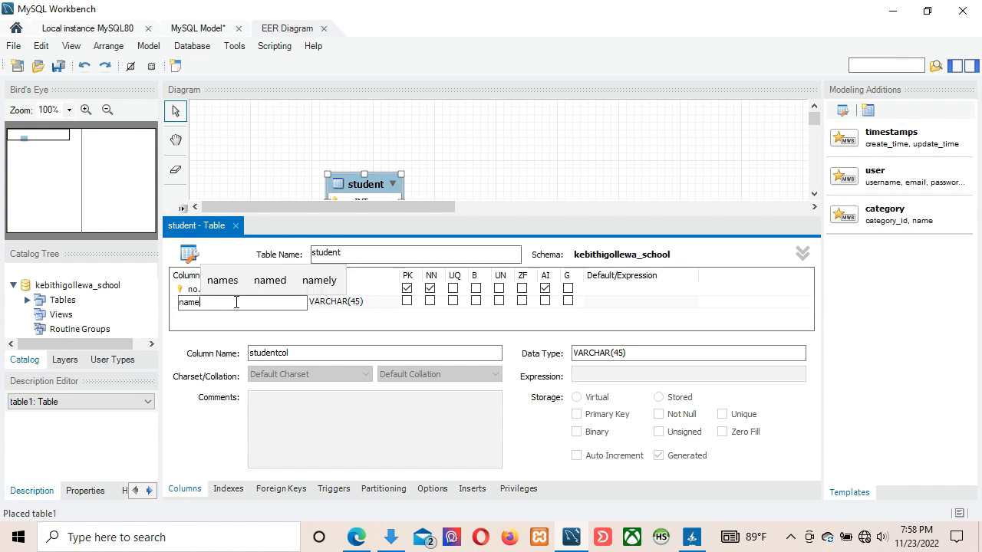
click(236, 315)
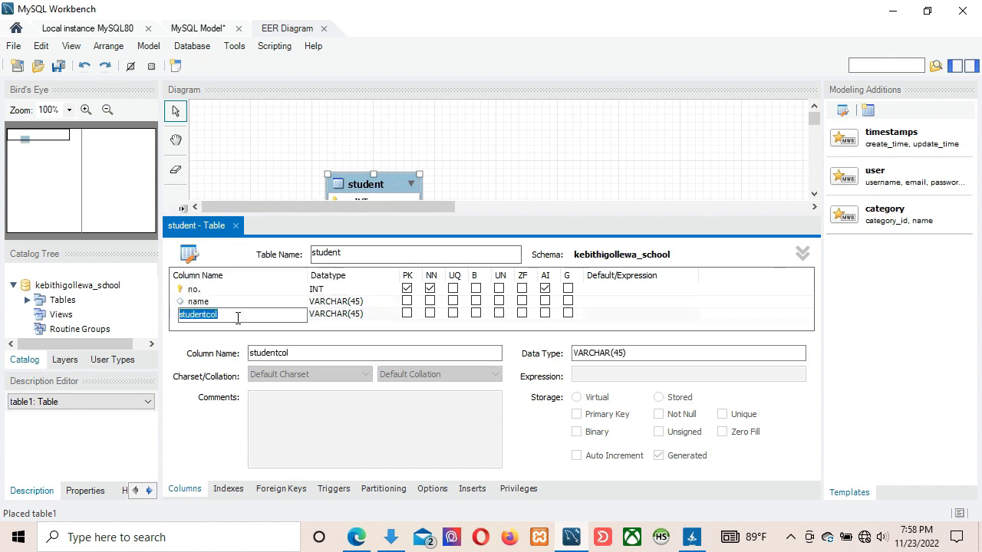
text(birthday)
Set the birthday column's datatype to DATE and close the student table's editor.
double_click(361, 314)
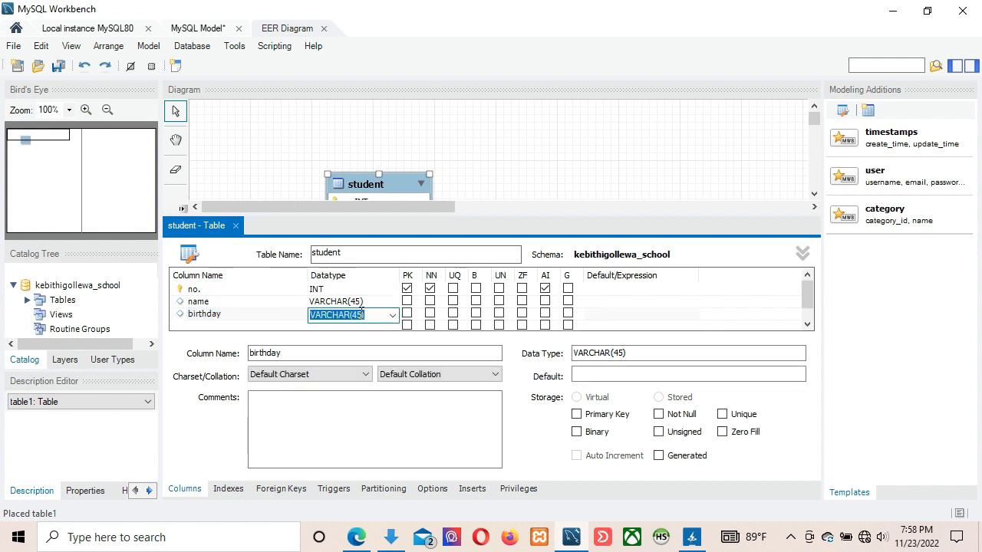
scroll(361, 313, down, 3)
click(362, 314)
key(BackSpace)
key(BackSpace)
key(BackSpace)
key(BackSpace)
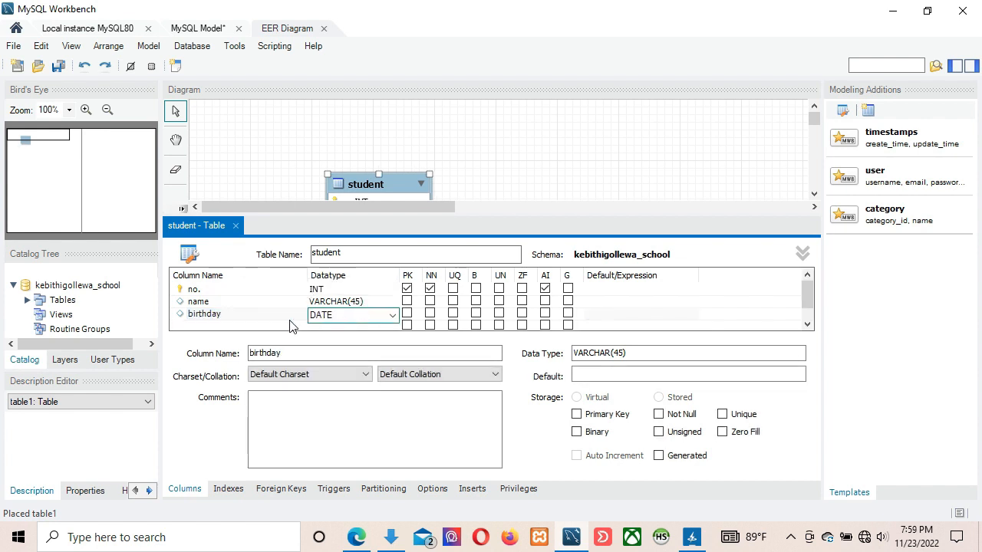
click(284, 316)
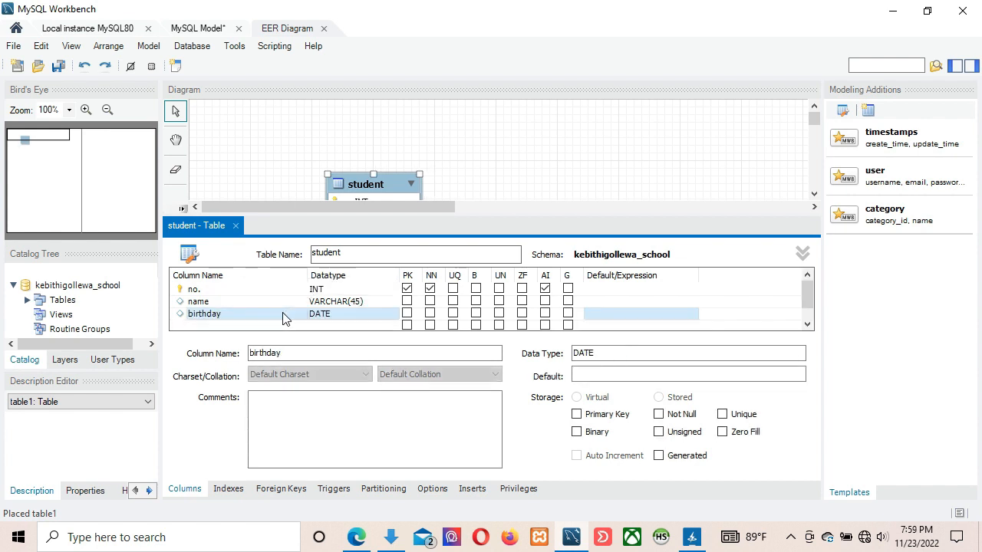
click(235, 225)
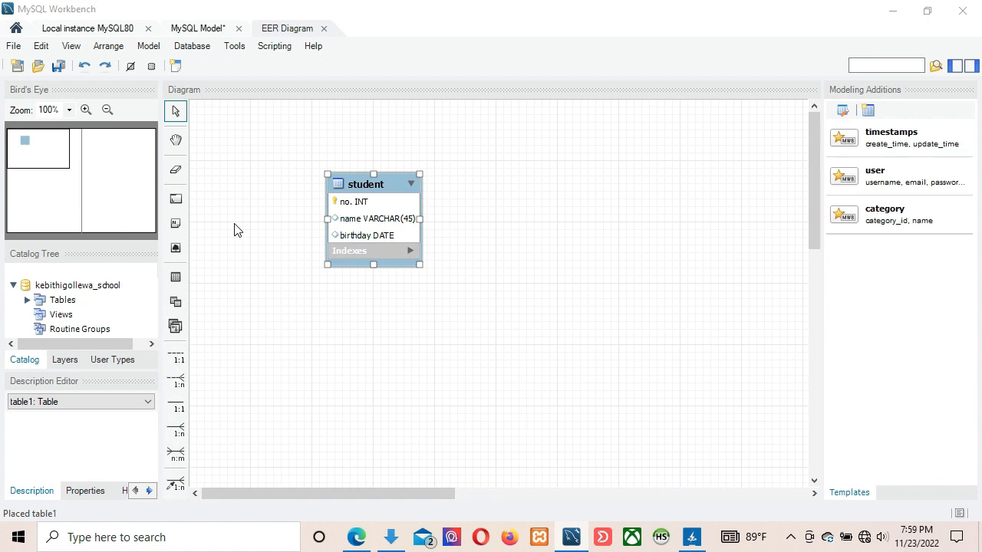
click(477, 230)
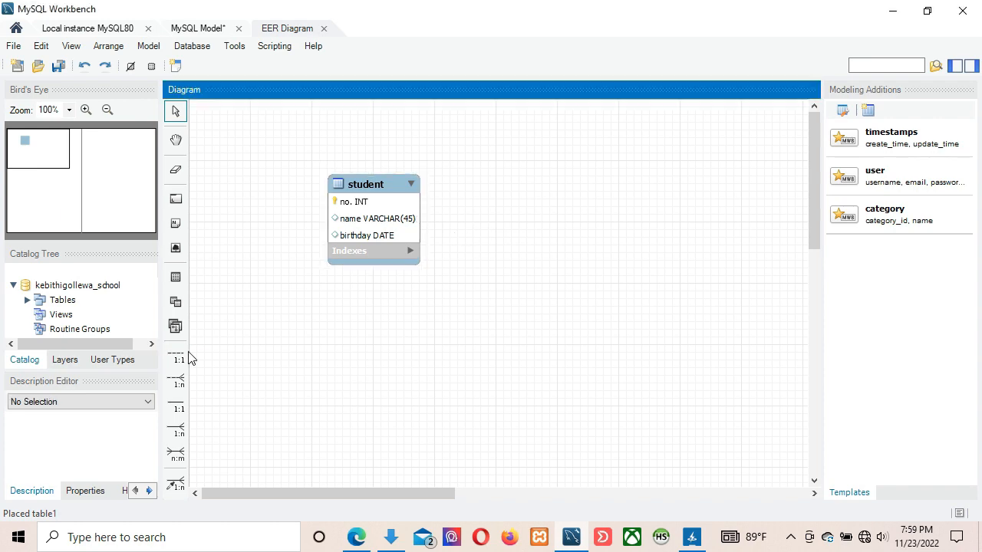
Place a second table beside the student table on the diagram and name it grade.
click(176, 276)
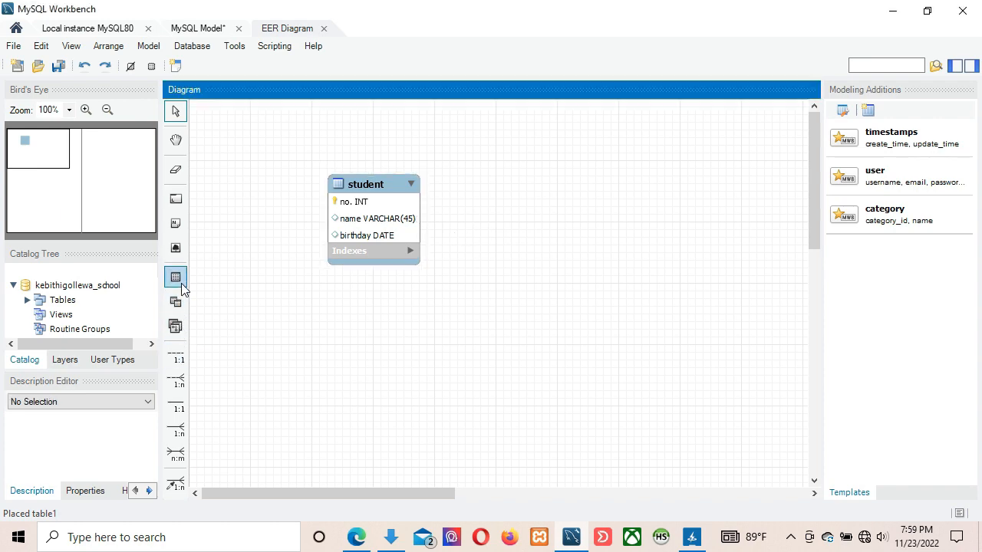
click(515, 205)
double_click(541, 216)
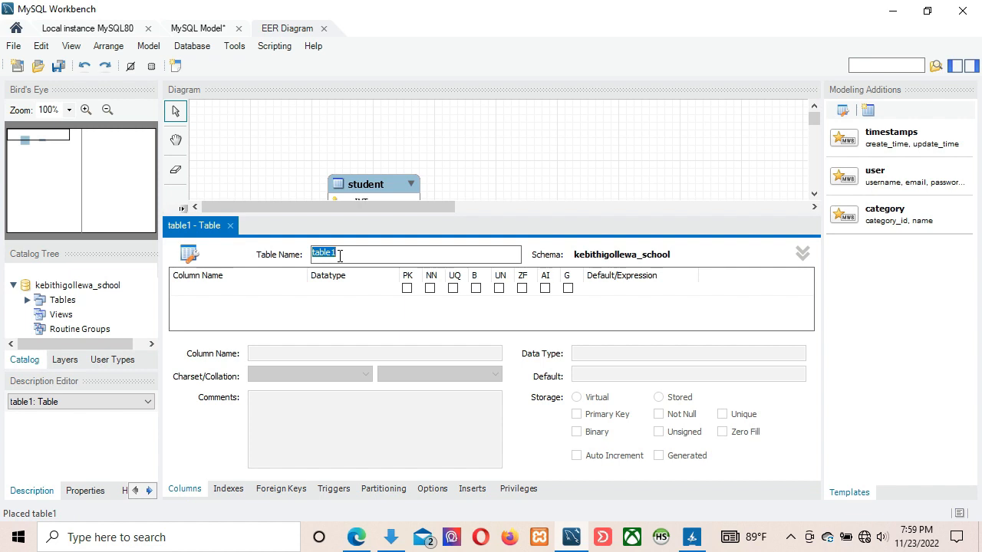
text(grade)
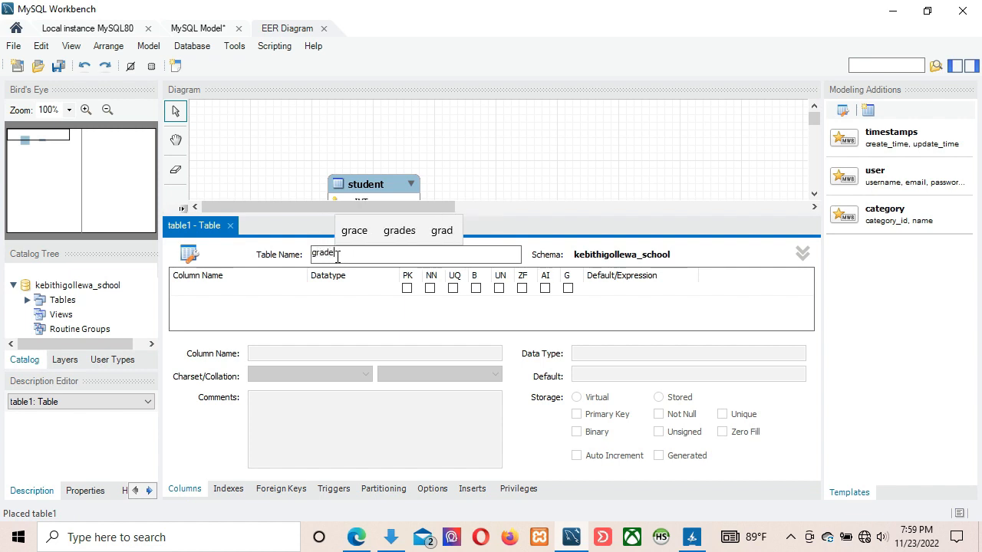
Add an auto-increment INT primary key column named id to the grade table.
double_click(240, 291)
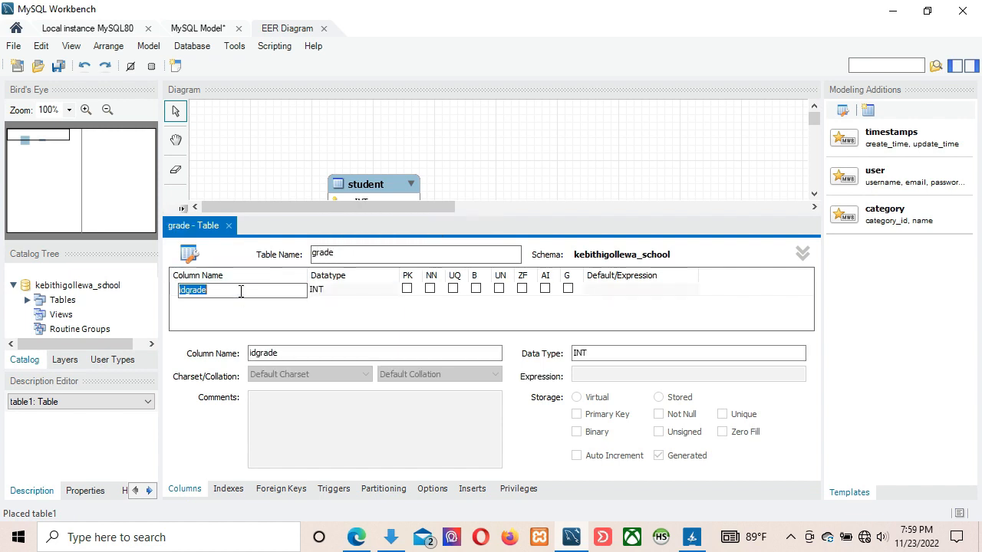
text(id)
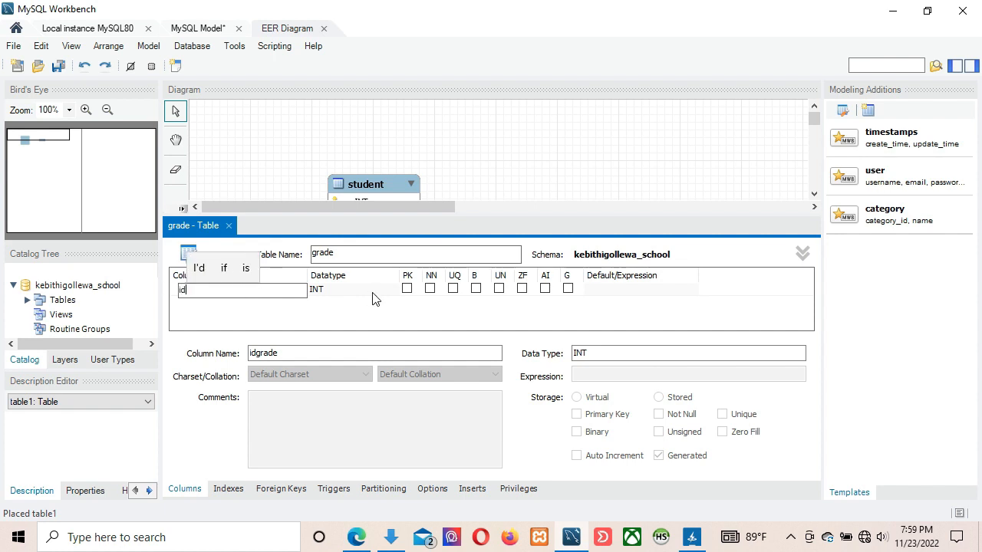
key(Return)
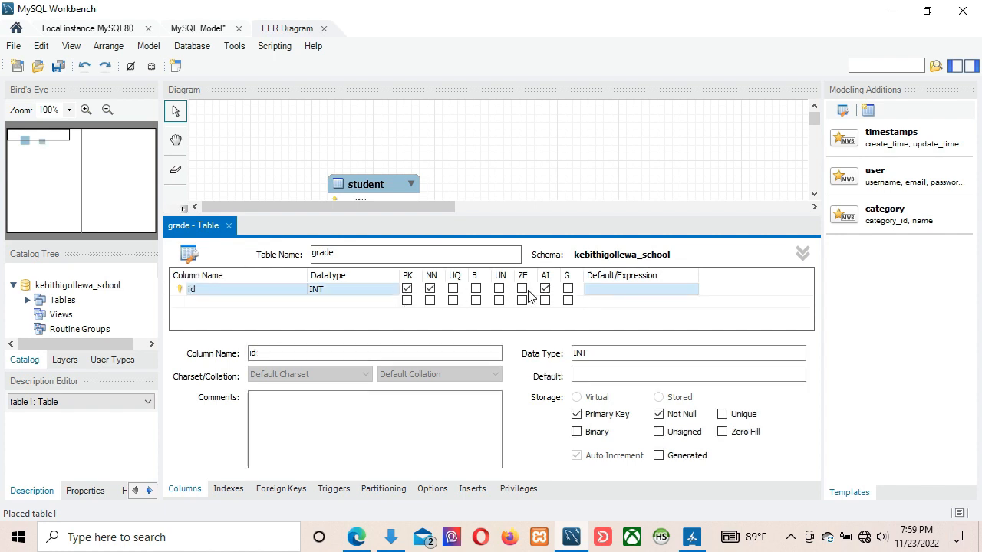
Add a VARCHAR(45) column named grade to the grade table and close its editor.
double_click(218, 302)
text(grade)
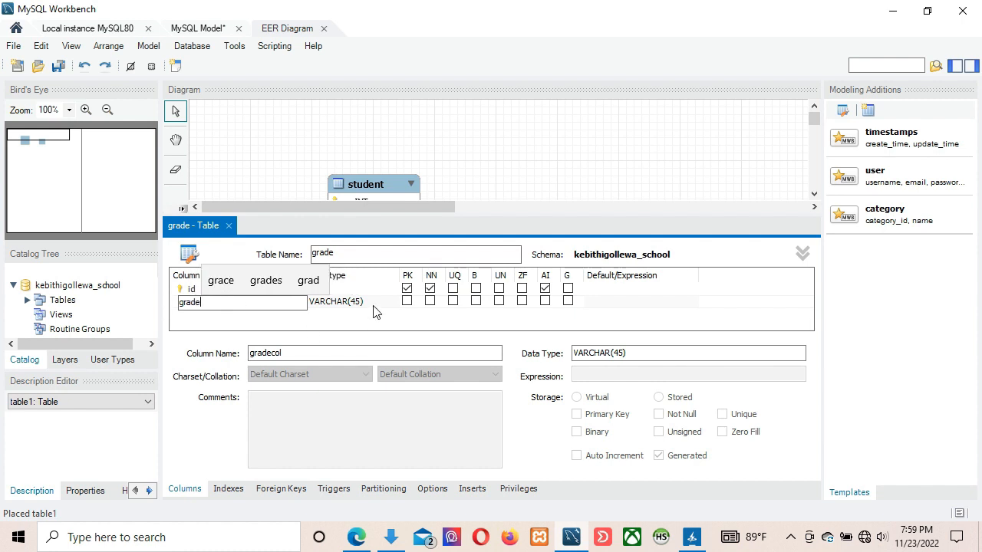
key(Return)
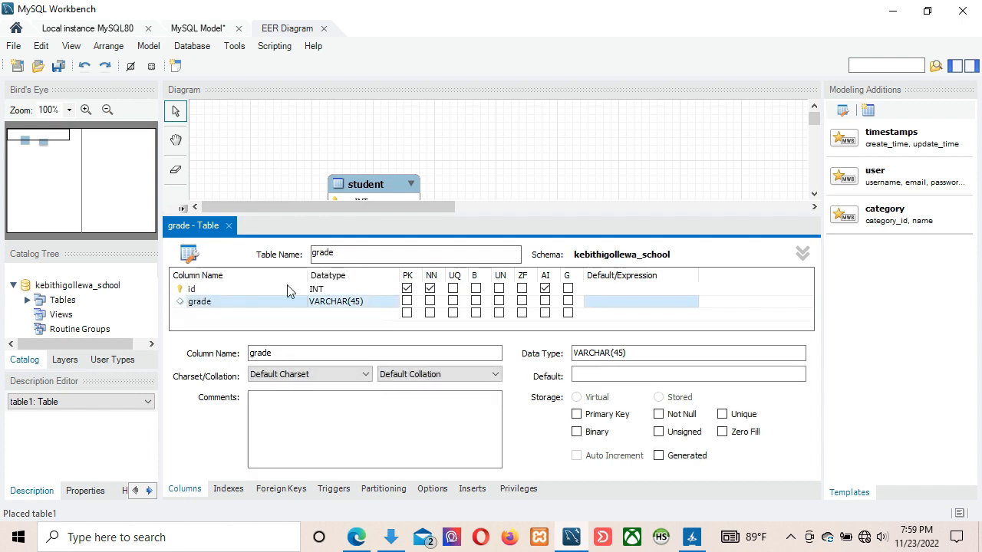
click(228, 225)
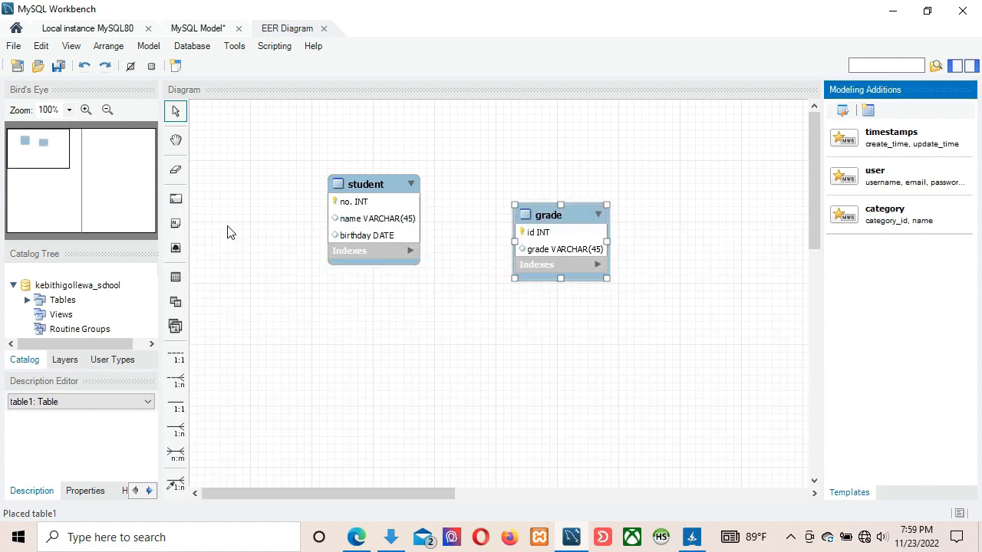
Place a third table below the student table on the diagram and name it village.
click(176, 277)
click(341, 319)
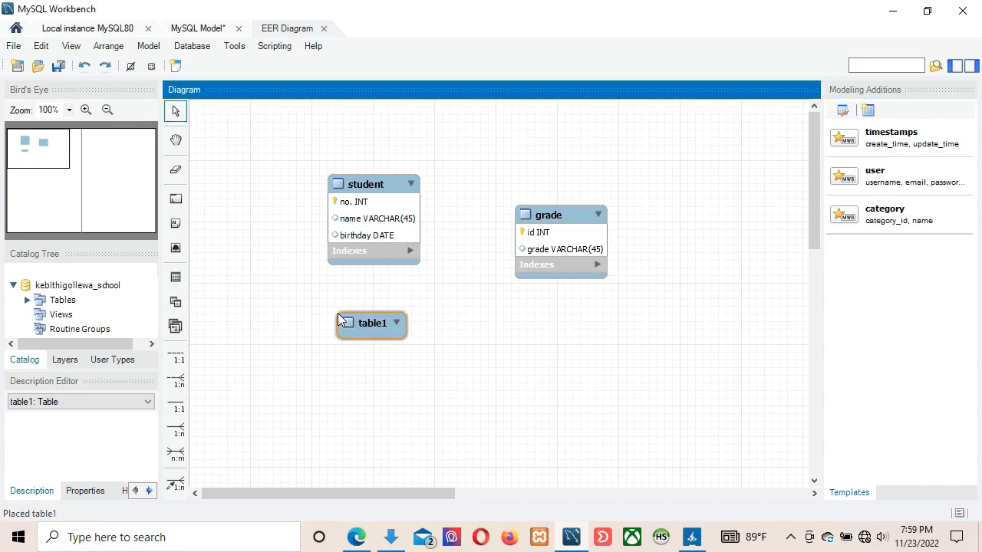
double_click(350, 324)
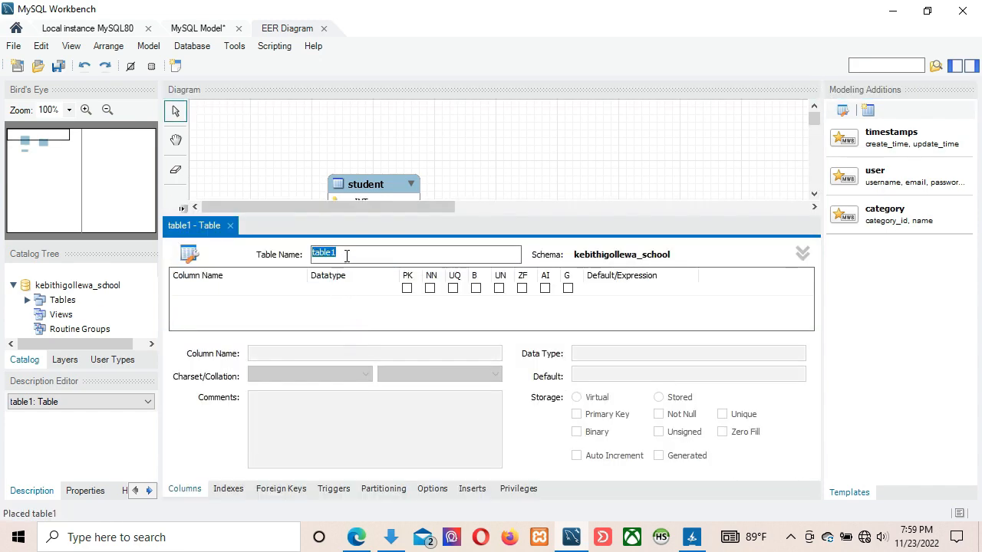
text(villa)
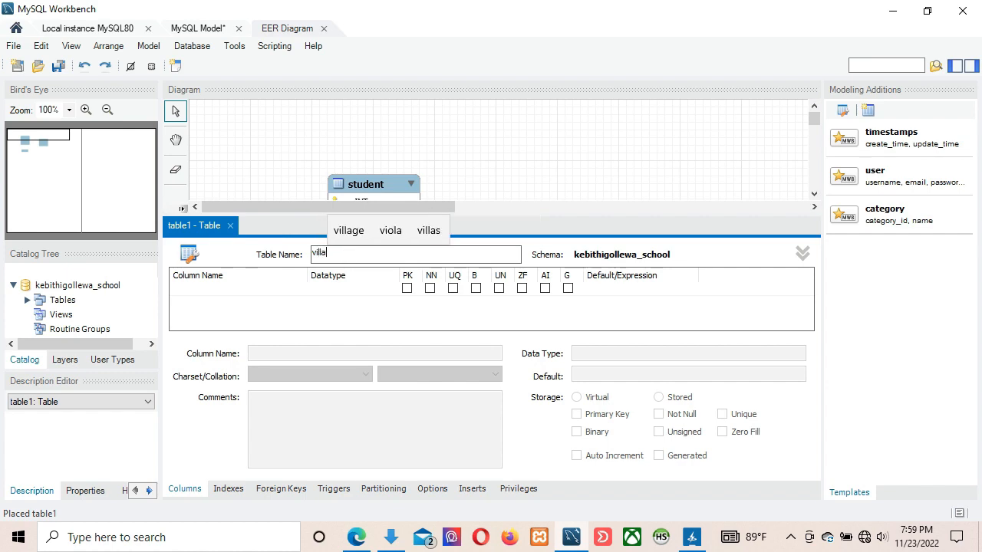
text(ge)
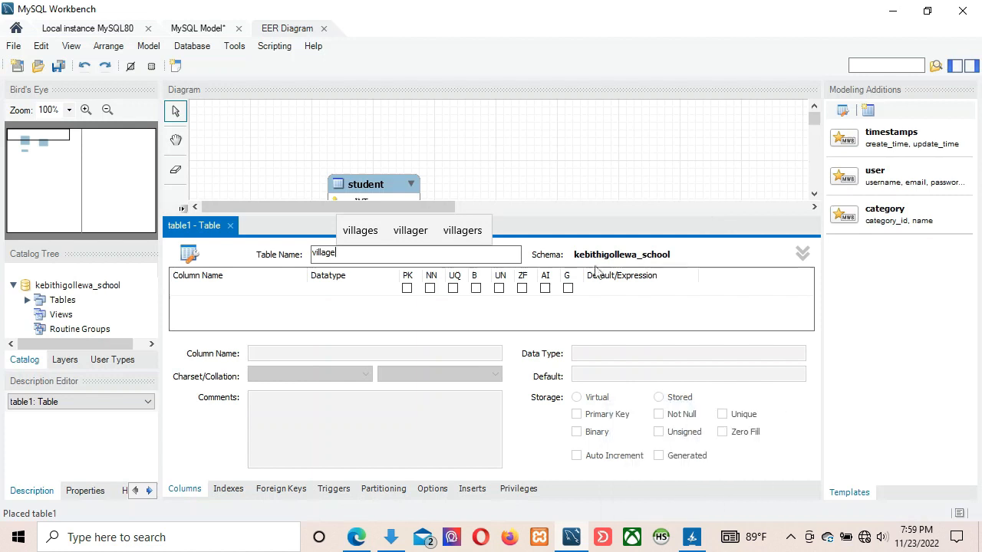
Add an auto-increment INT primary key column named id and a VARCHAR(45) column named village to the village table.
click(211, 291)
click(211, 291)
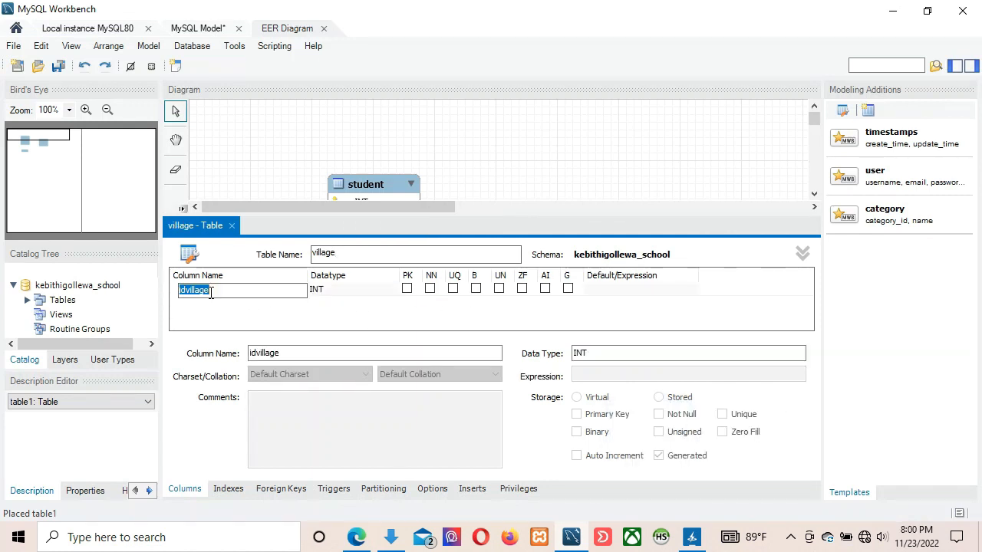
text(id)
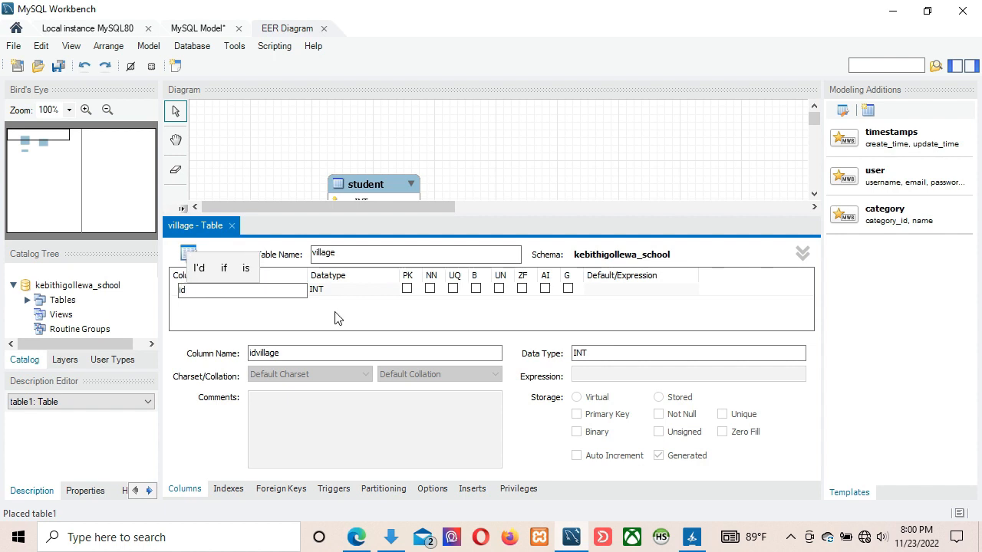
click(545, 288)
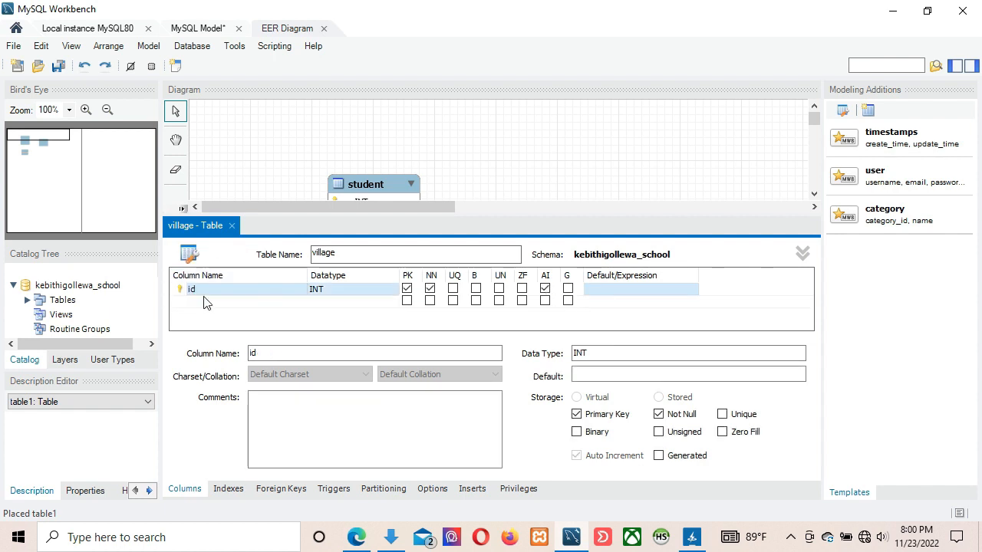
click(208, 303)
click(214, 304)
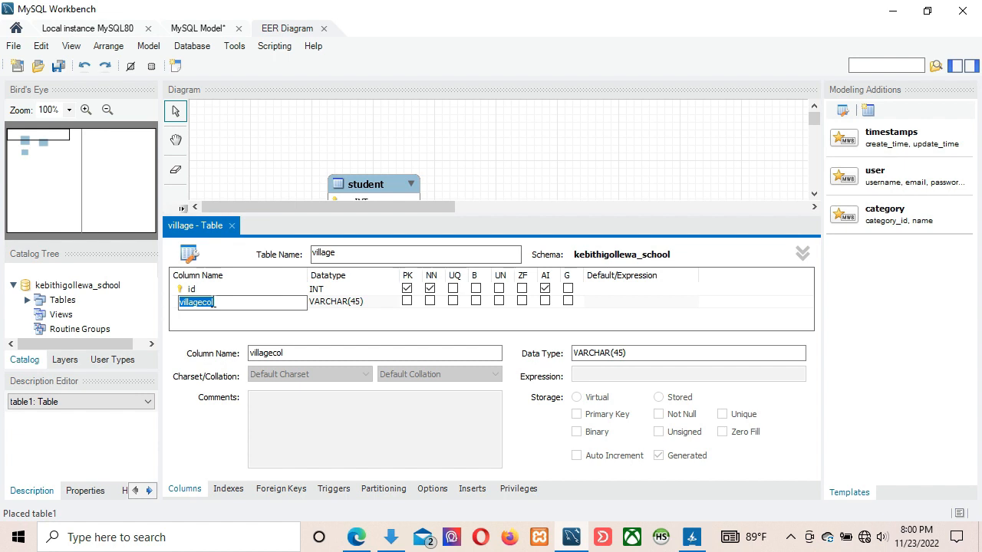
Place a fourth table beside the village table on the diagram and name it transport.
double_click(602, 333)
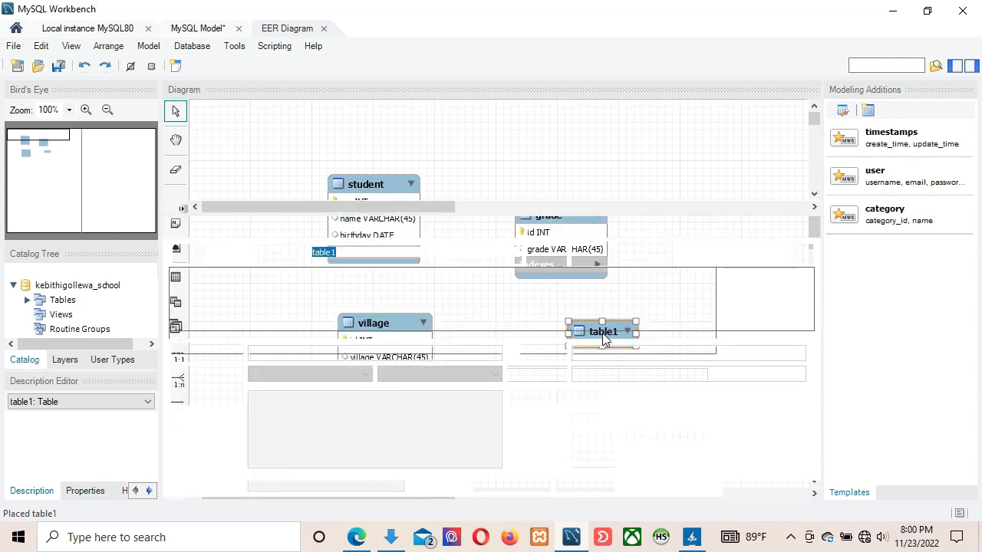
text(t)
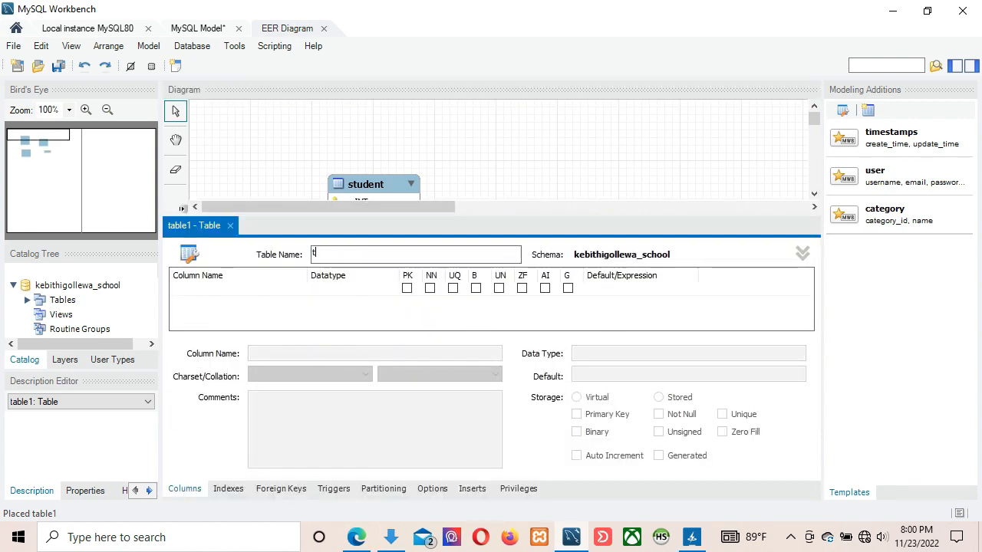
text(ransport)
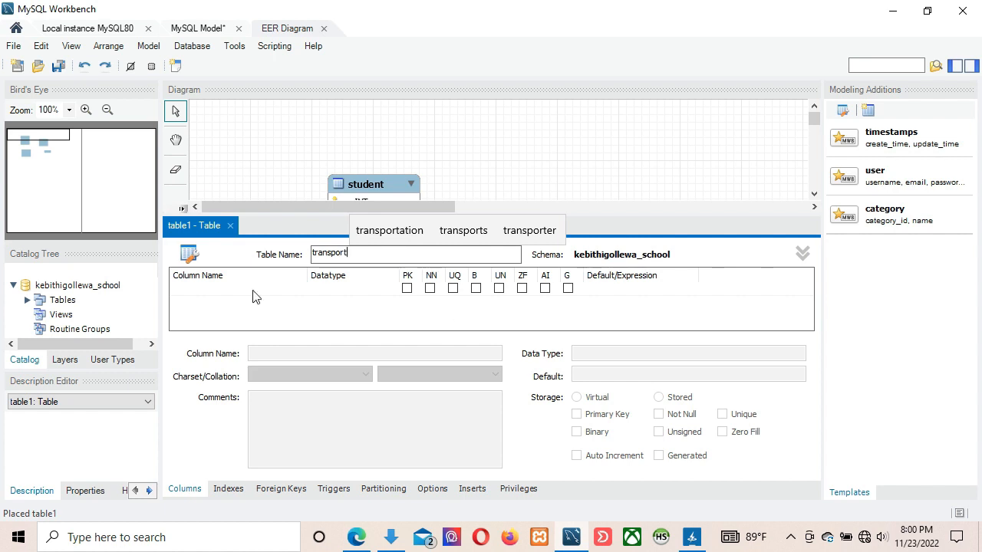
Add an INT primary key column named id to the transport table.
click(227, 300)
click(222, 292)
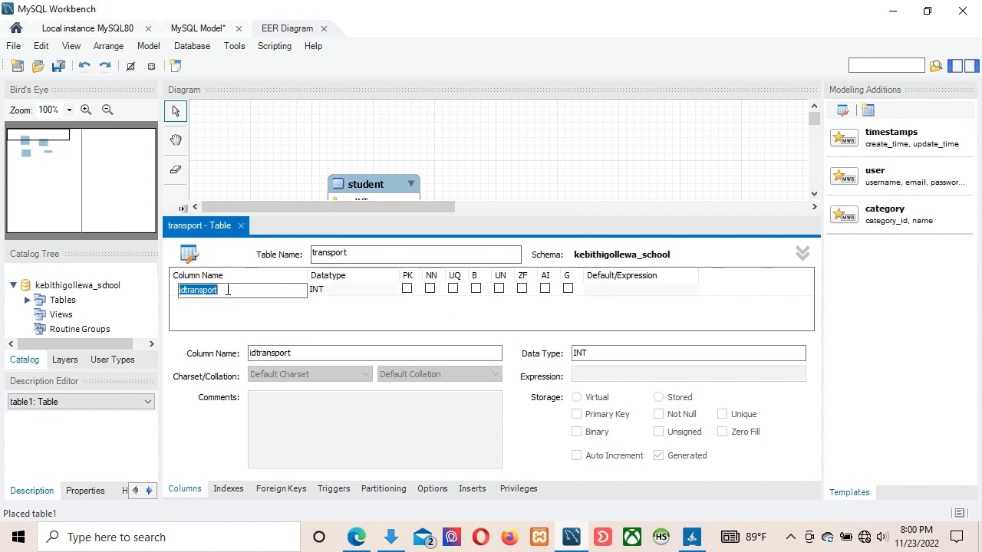
key(BackSpace)
text(id)
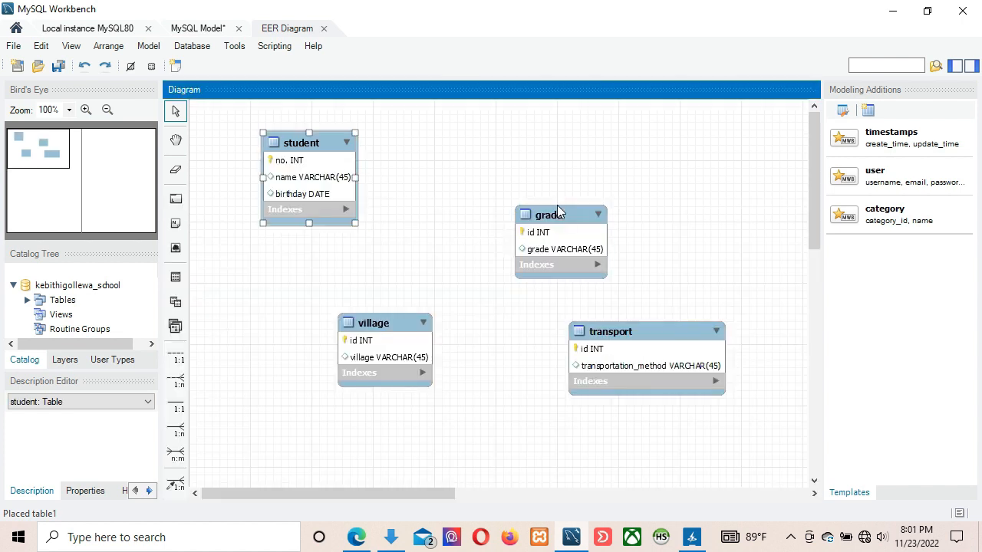
Arrange the diagram with grade beside student, village below student and transport below grade.
drag(559, 213, 470, 147)
drag(411, 323, 335, 269)
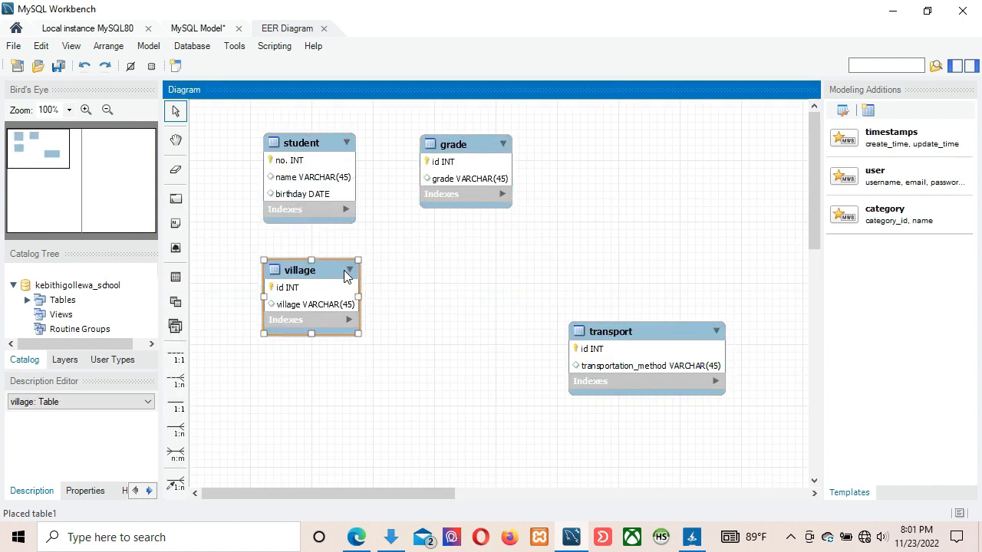
drag(671, 332, 532, 272)
click(707, 286)
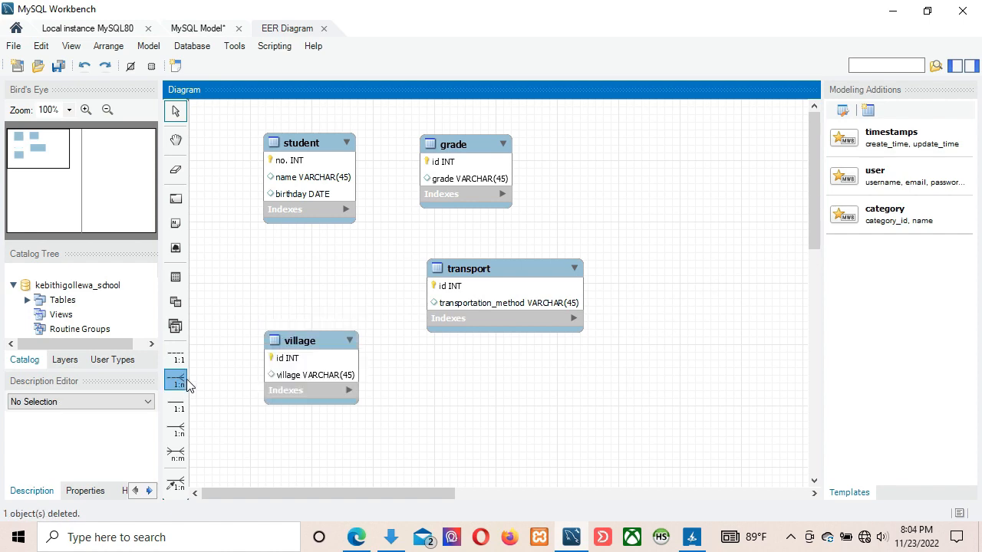
Start placing a 1:n non-identifying relationship on the diagram.
click(184, 380)
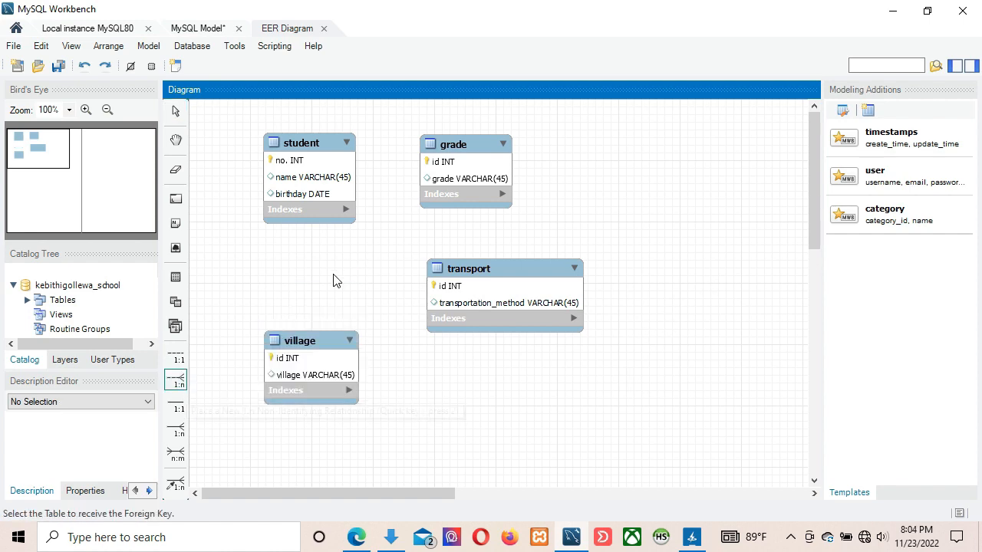
Switch to the Question Set 10 PDF in Edge and examine how the student table's Grade, Village and Transportation method columns refer to the smaller tables.
click(356, 537)
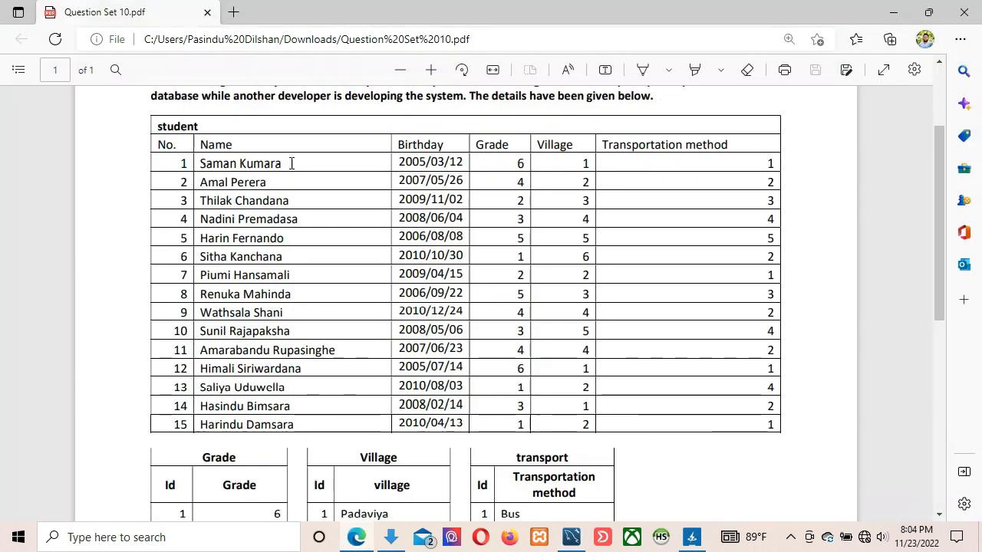
double_click(491, 145)
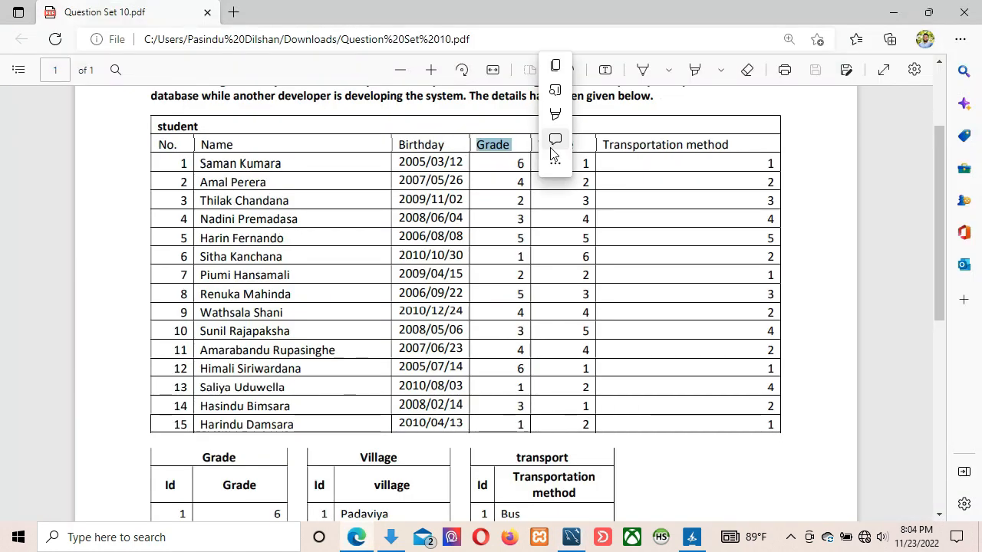
right_click(560, 152)
click(486, 186)
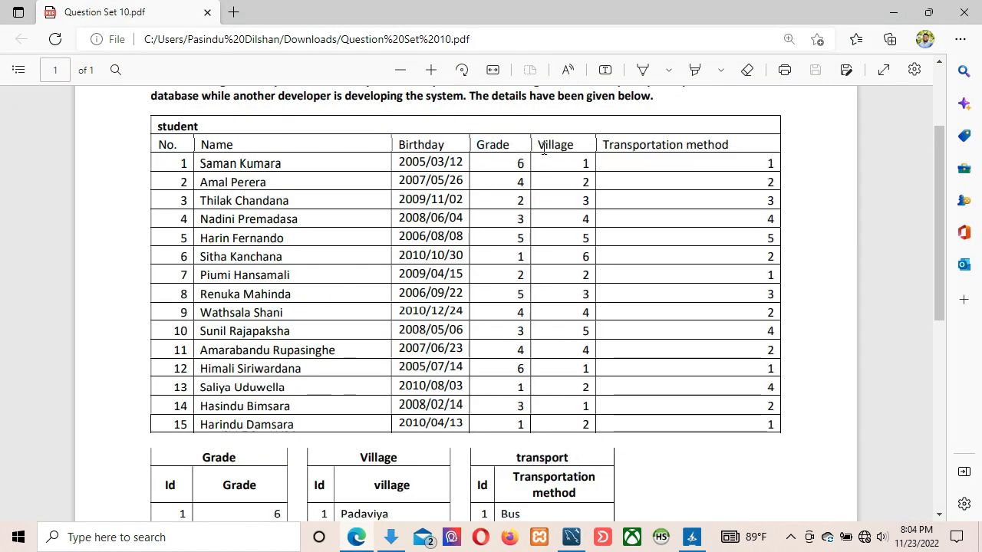
drag(576, 145, 506, 186)
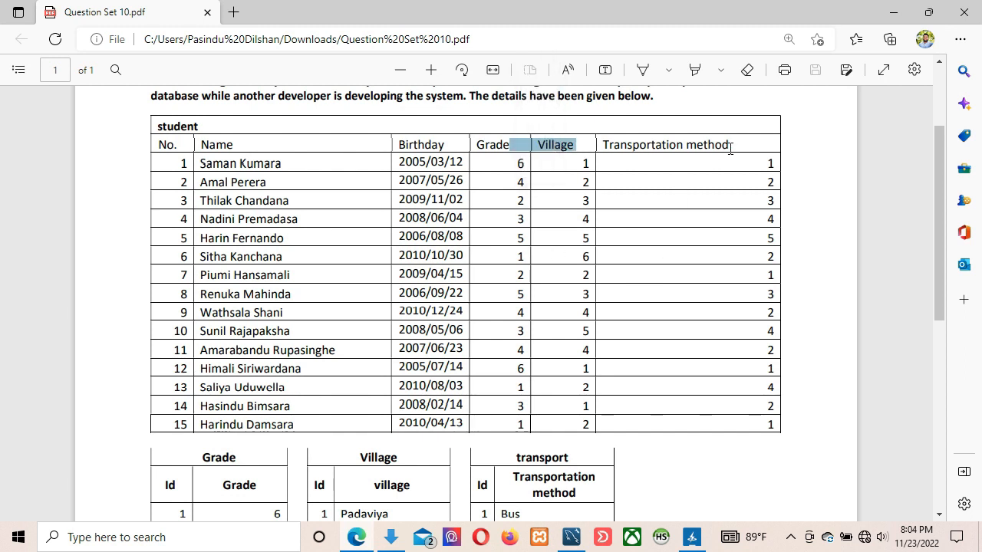
drag(730, 145, 604, 145)
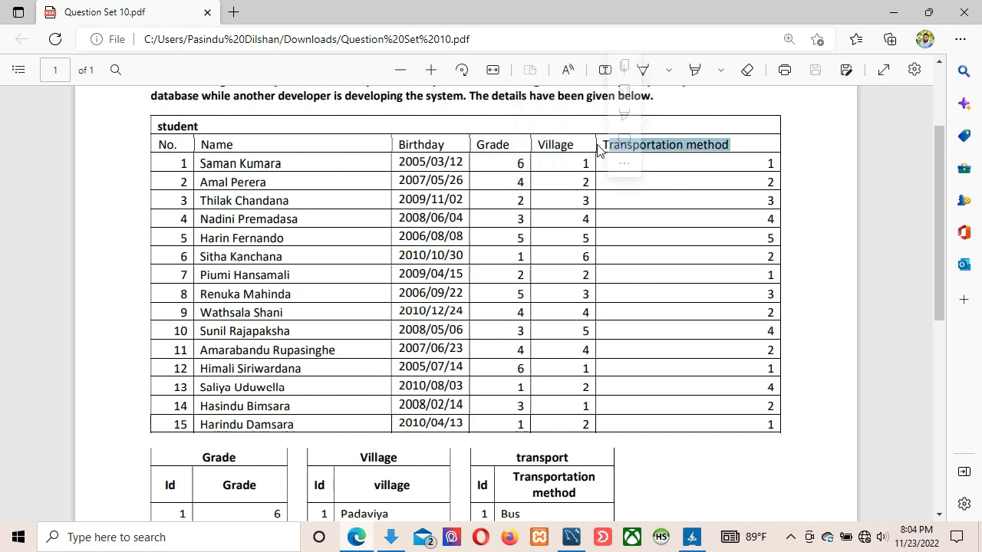
click(794, 310)
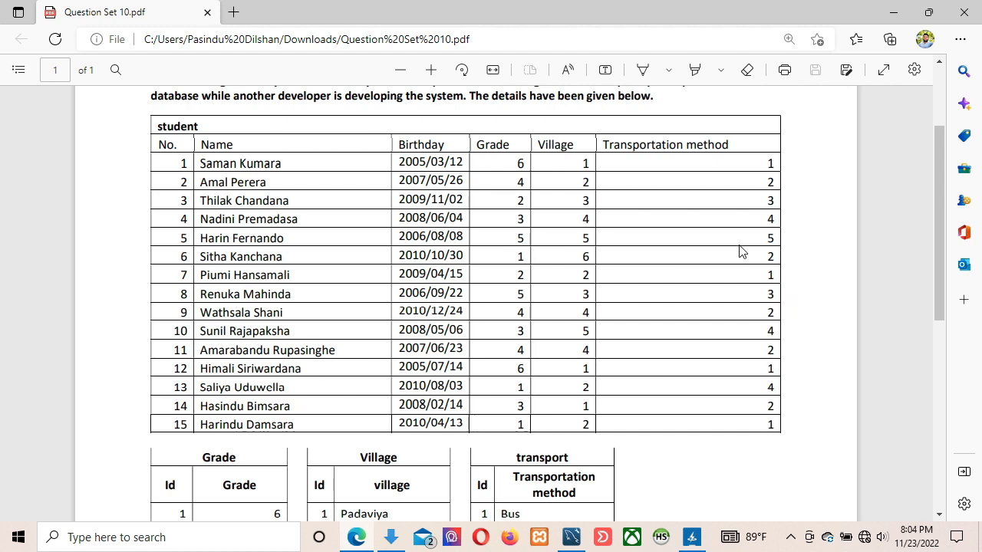
scroll(558, 368, down, 1)
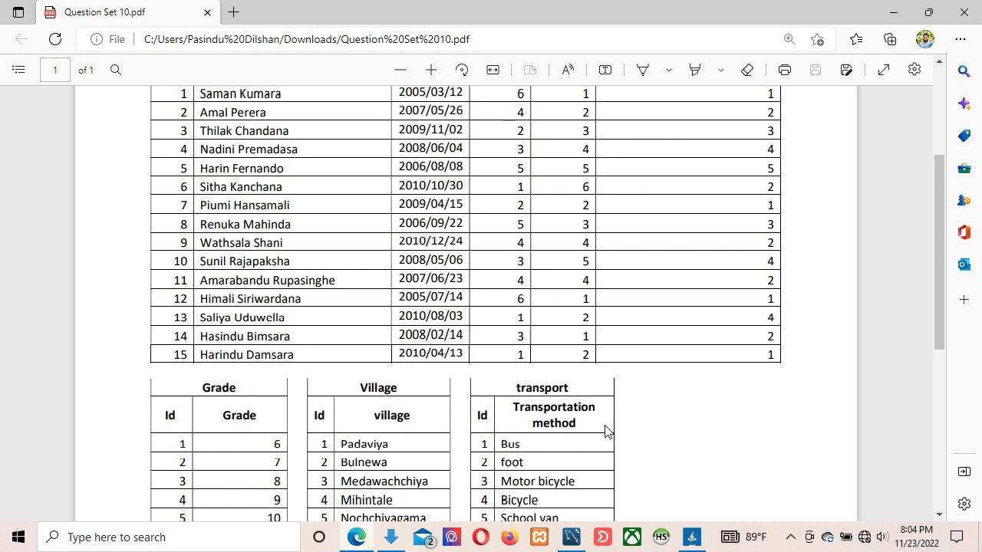
scroll(683, 344, up, 3)
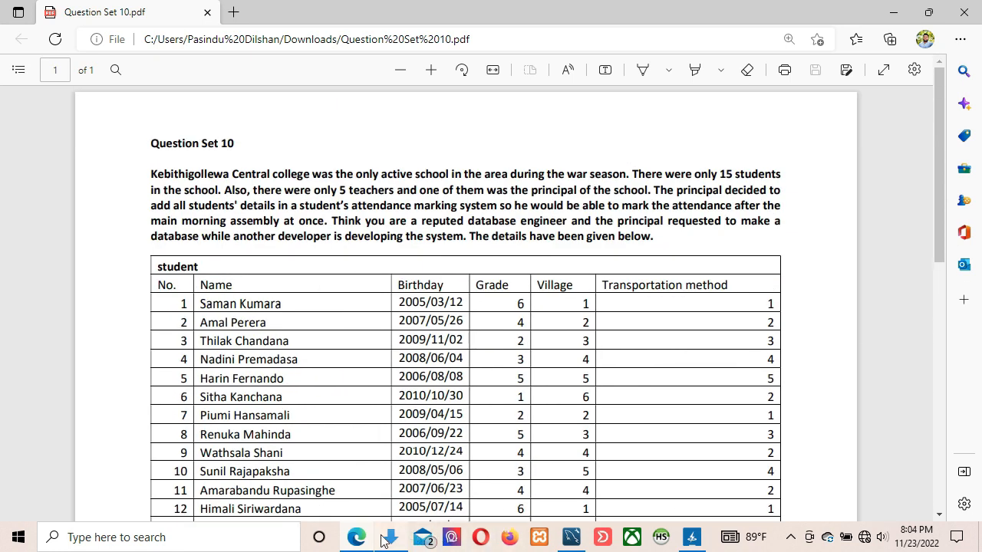
Return to MySQL Workbench and relate student to grade with the 1:n non-identifying relationship, with student receiving the foreign key.
click(571, 538)
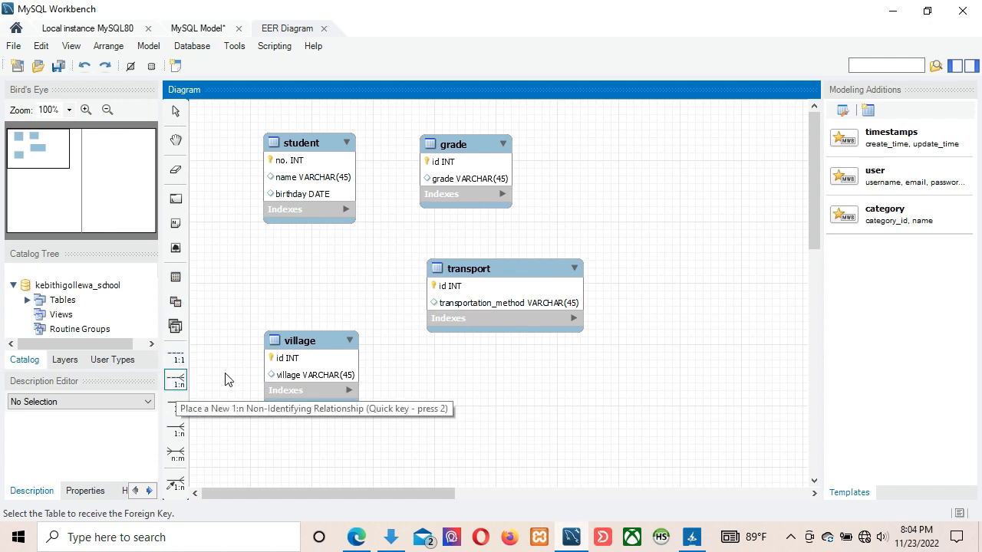
click(321, 189)
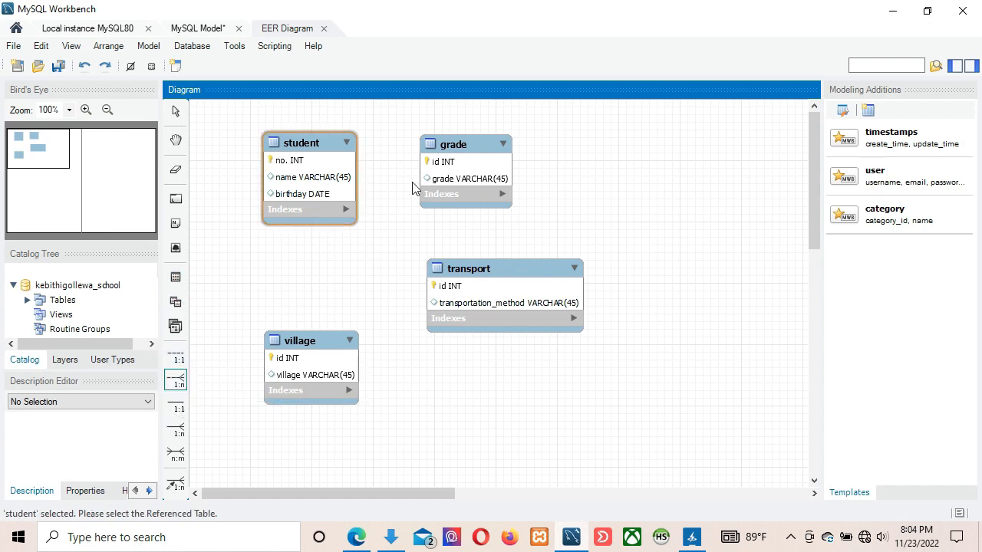
click(497, 179)
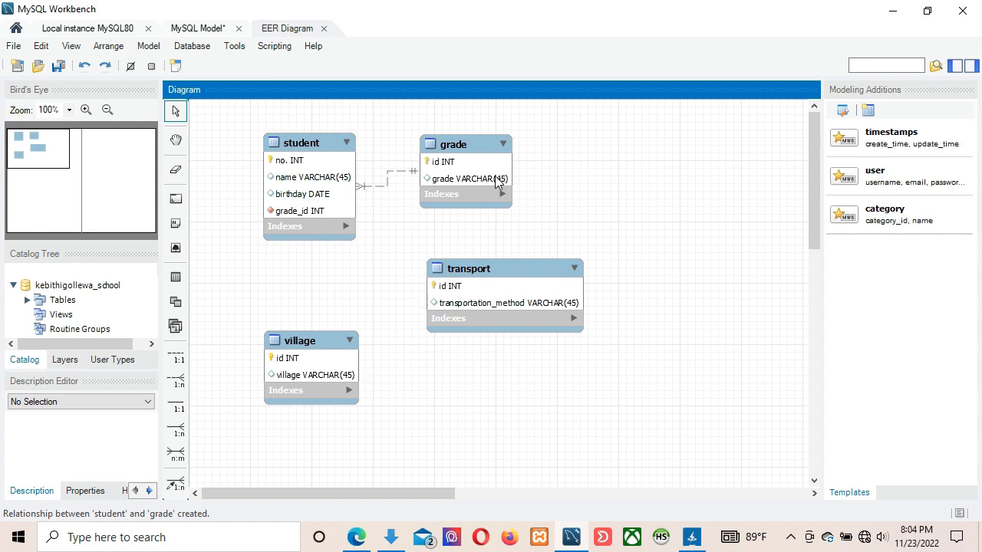
Create a 1:n non-identifying relationship from student to village, with student receiving the foreign key.
key(2)
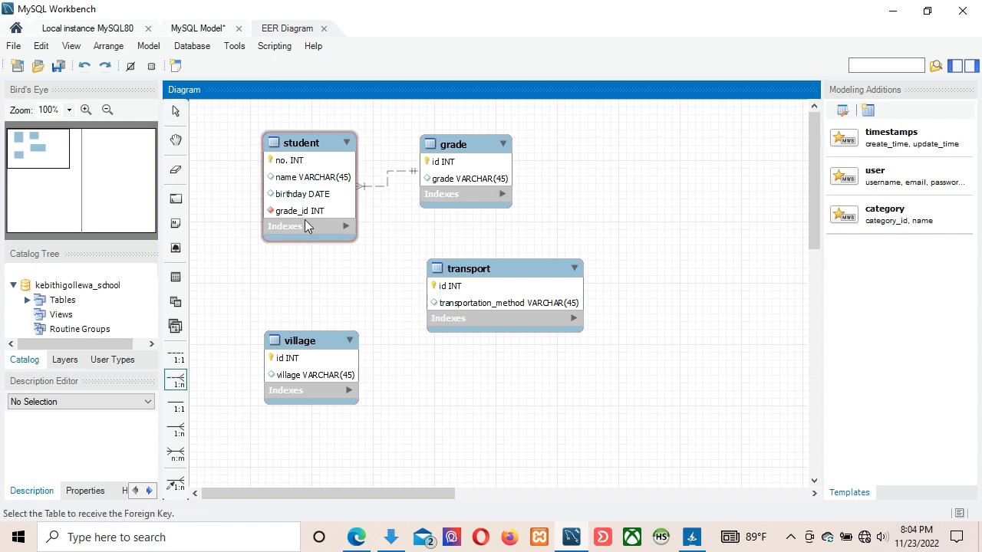
click(304, 220)
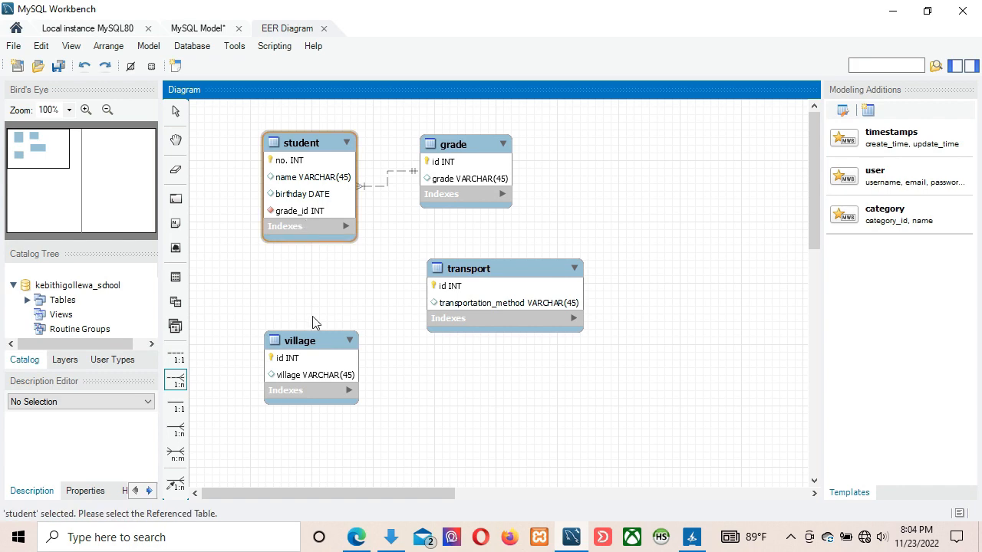
click(312, 345)
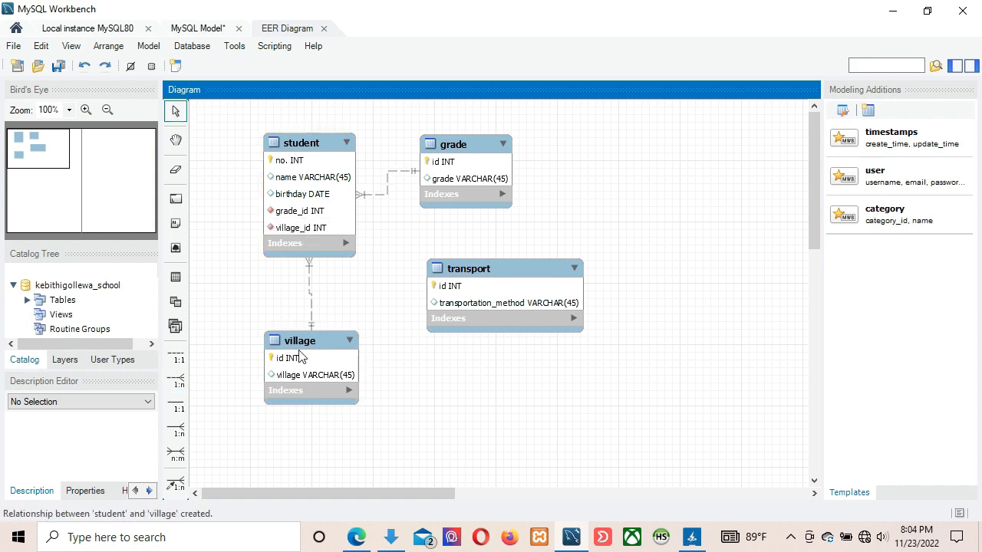
Create a 1:n non-identifying relationship from student to transport, with student receiving the foreign key.
click(175, 380)
click(322, 223)
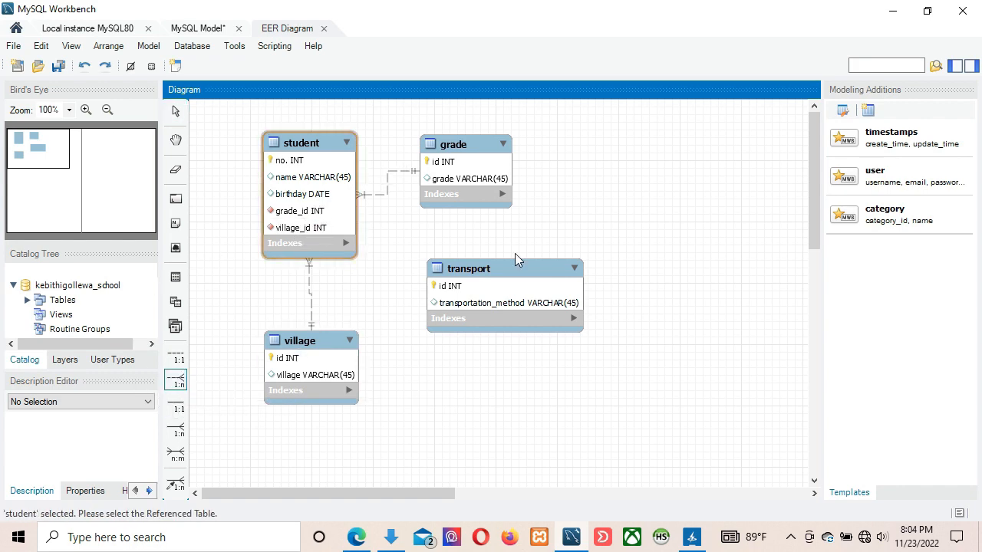
click(504, 289)
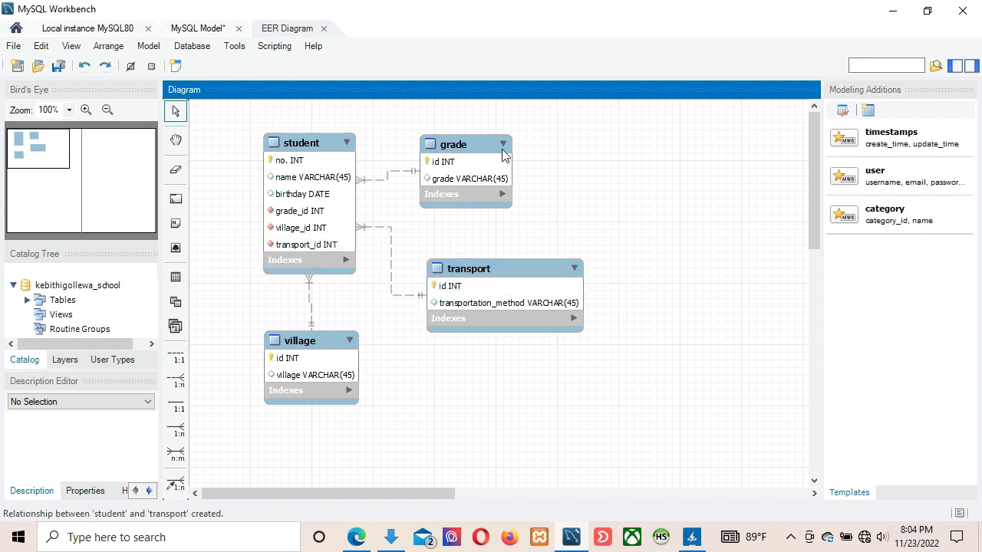
Spread the related tables around student, with grade at its upper right, village at its lower left and transport at its lower right.
drag(459, 149, 521, 143)
key(ctrl+z)
drag(524, 265, 613, 243)
drag(324, 340, 271, 345)
drag(570, 263, 453, 344)
drag(467, 148, 553, 112)
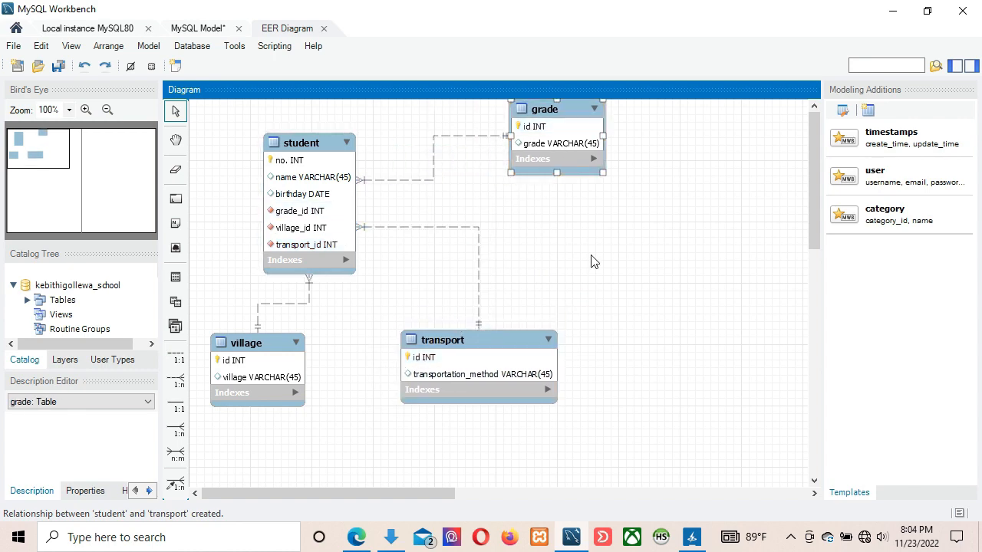
click(606, 245)
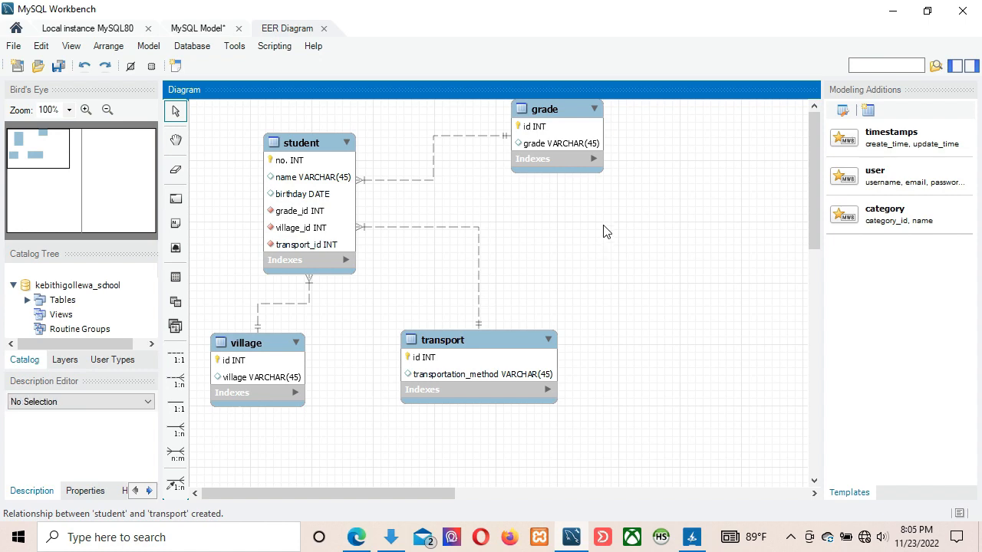
Forward engineer the model to the database with the default connection parameters and options, and close the wizard.
click(192, 46)
click(223, 117)
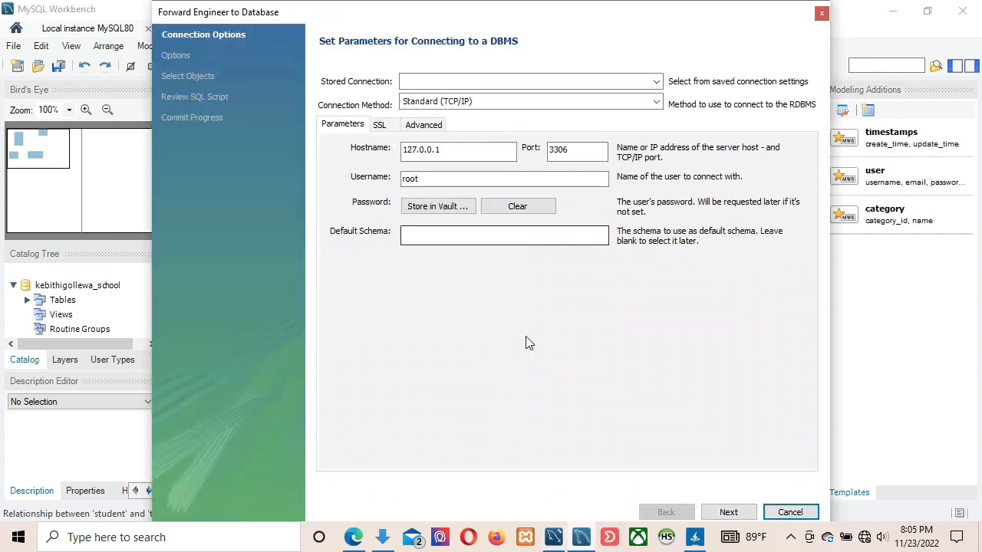
click(726, 511)
click(725, 511)
click(725, 512)
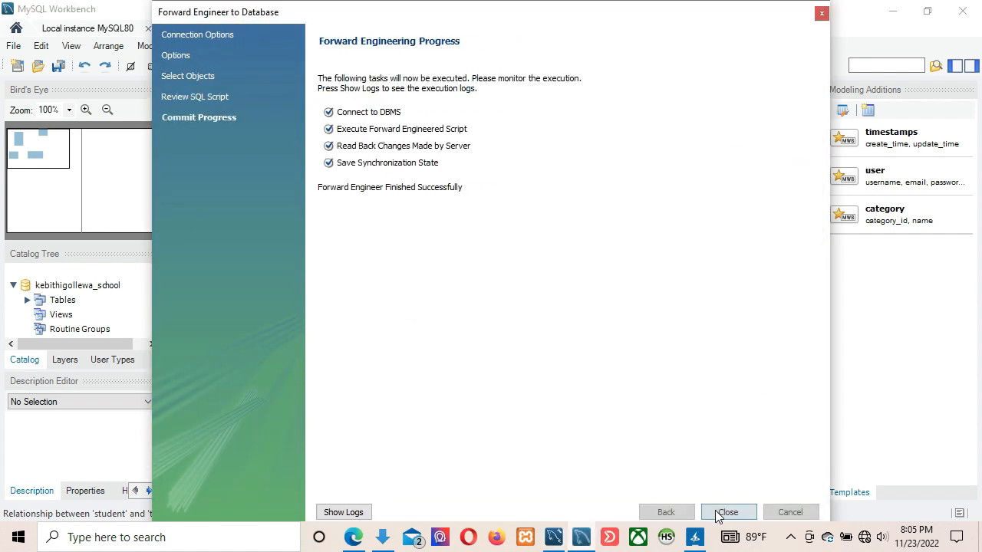
click(725, 512)
Open the kebithigollewa_school grade table in the local MySQL instance and fill its grade column with 6, 7, 8, 9, 10 and 11.
click(55, 32)
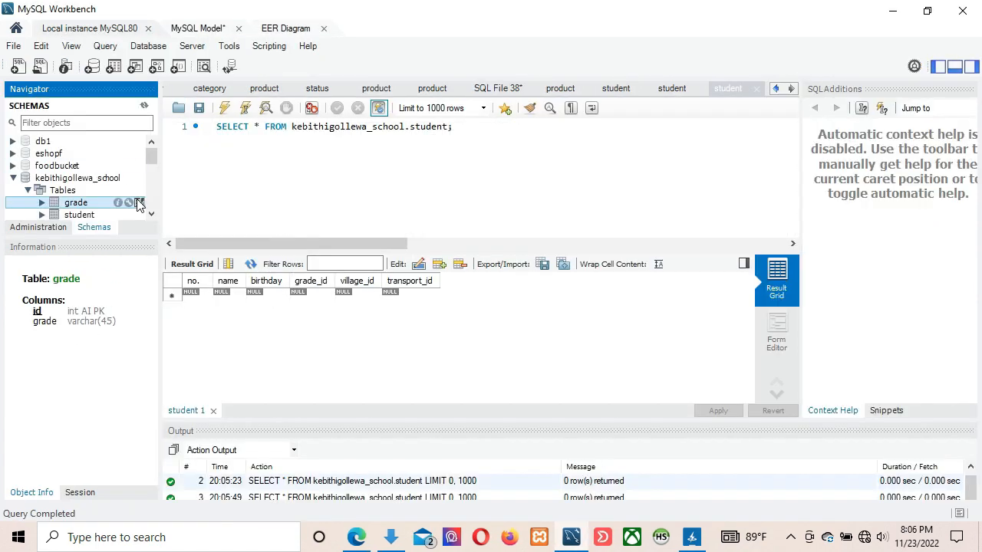
click(136, 202)
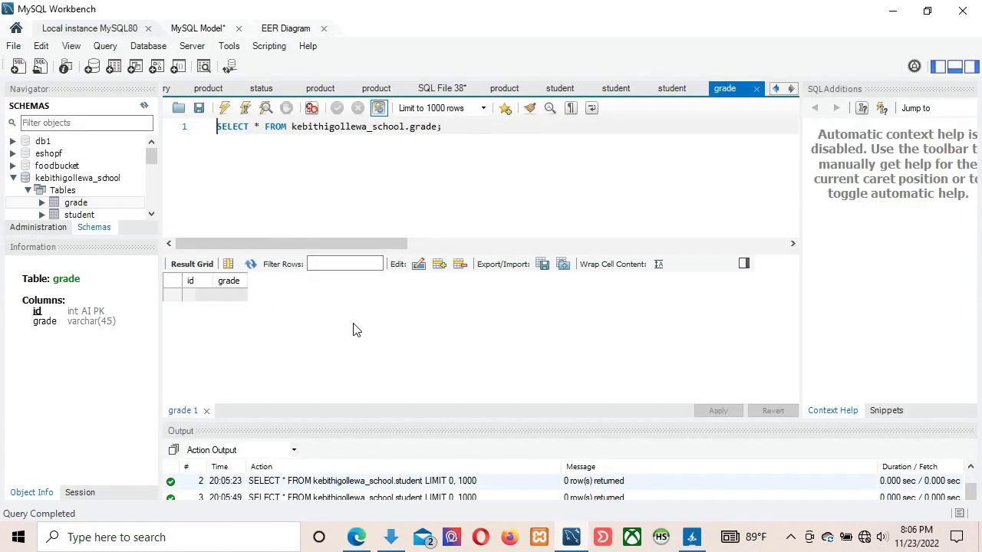
click(230, 293)
click(237, 294)
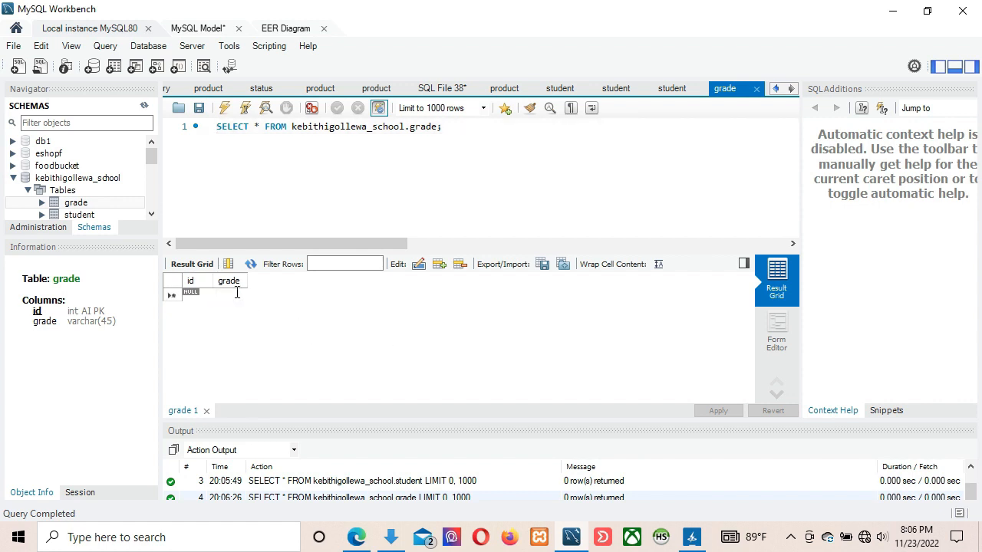
text(6)
key(Return)
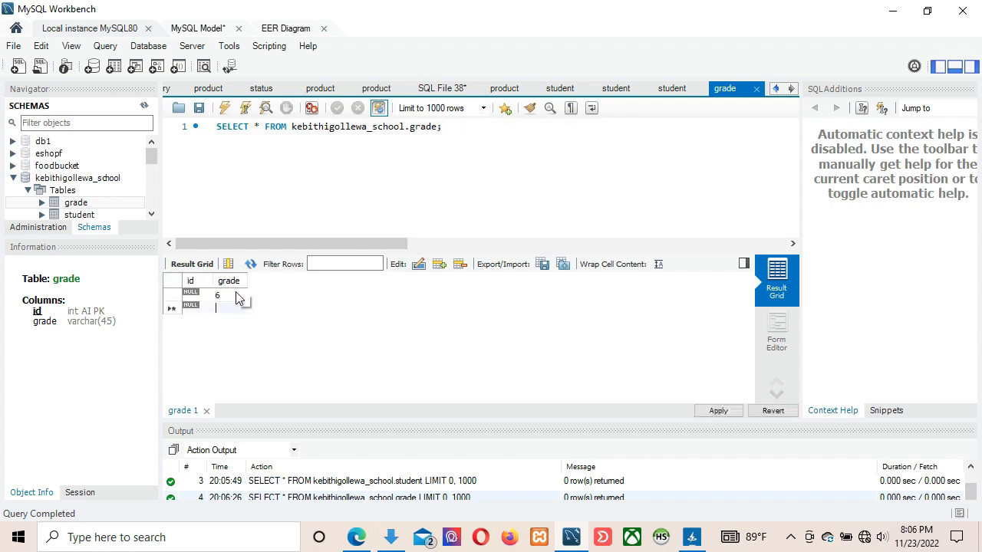
text(7)
key(Return)
text(8)
key(Return)
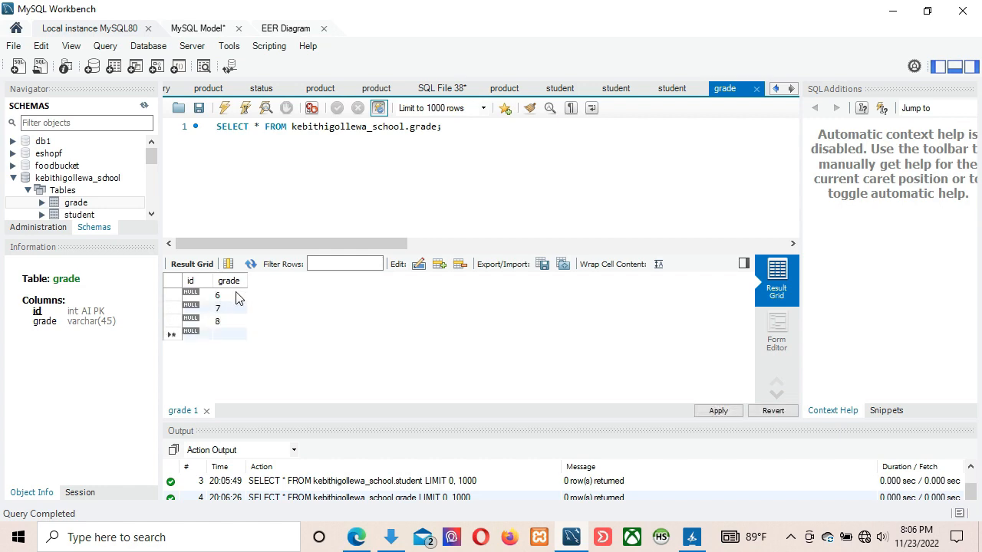
text(10)
key(Return)
text(11)
key(Return)
Copy the villages Padaviya and Bulnewa from the Question Set 10 PDF into the first two rows of the village table.
key(alt+Tab)
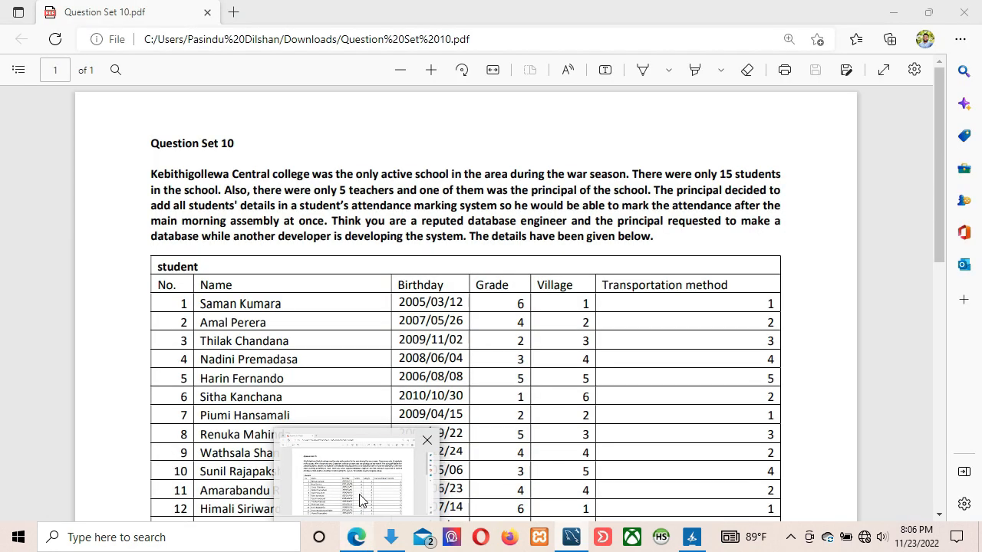
scroll(236, 326, down, 5)
double_click(383, 233)
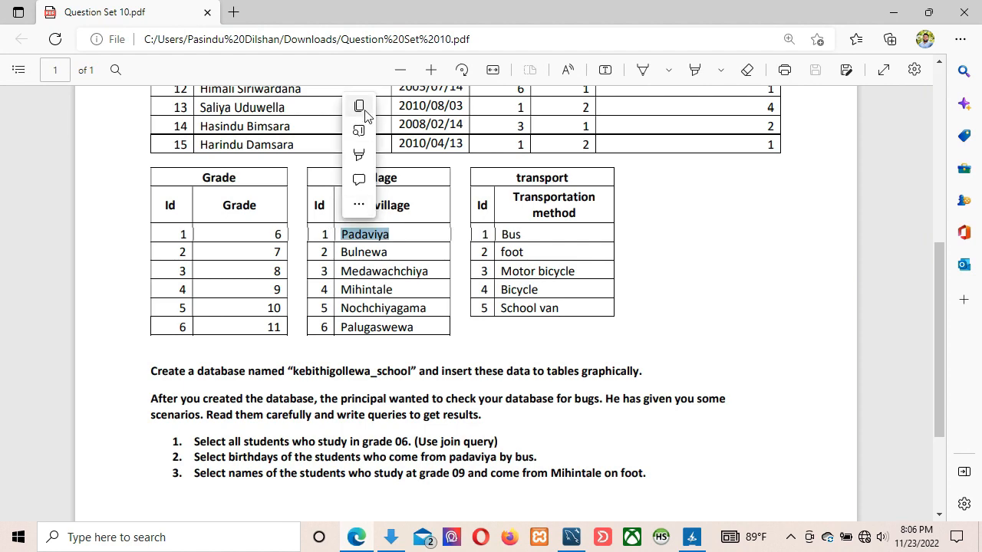
key(ctrl+c)
key(alt+Tab)
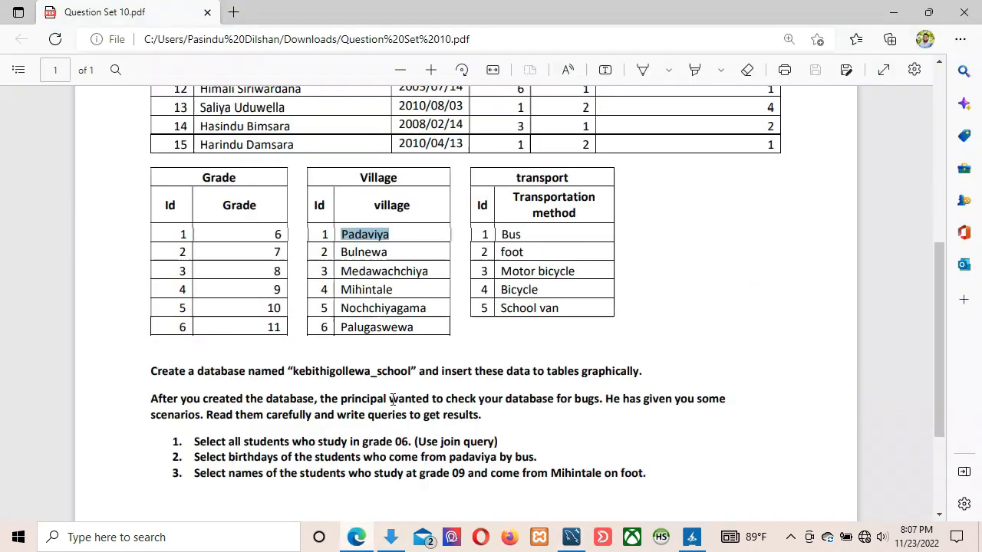
double_click(361, 254)
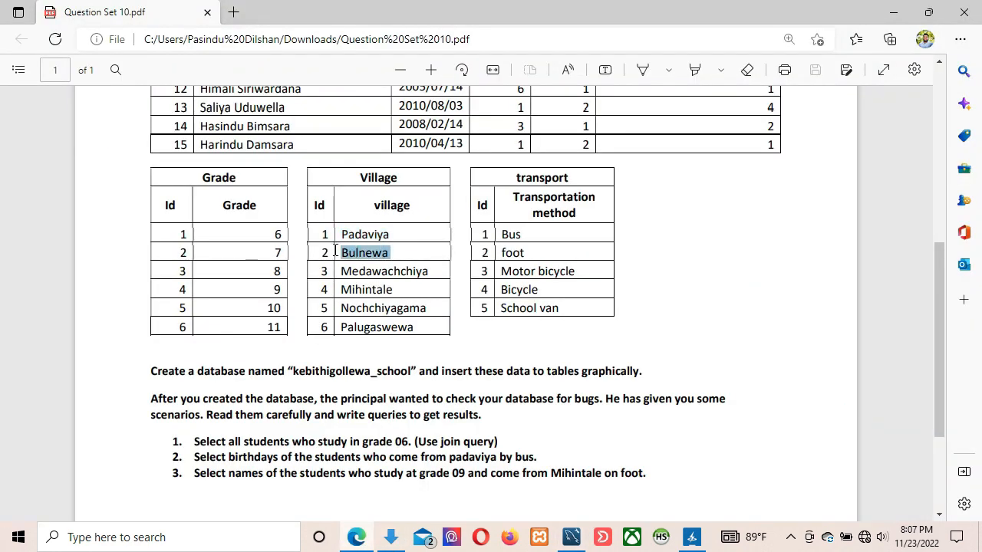
click(572, 537)
key(ctrl+v)
key(Return)
Copy Medawachchiya from the PDF's Village table into the third row of the village table.
click(391, 537)
double_click(383, 271)
key(ctrl+c)
key(alt+Tab)
key(ctrl+v)
key(Return)
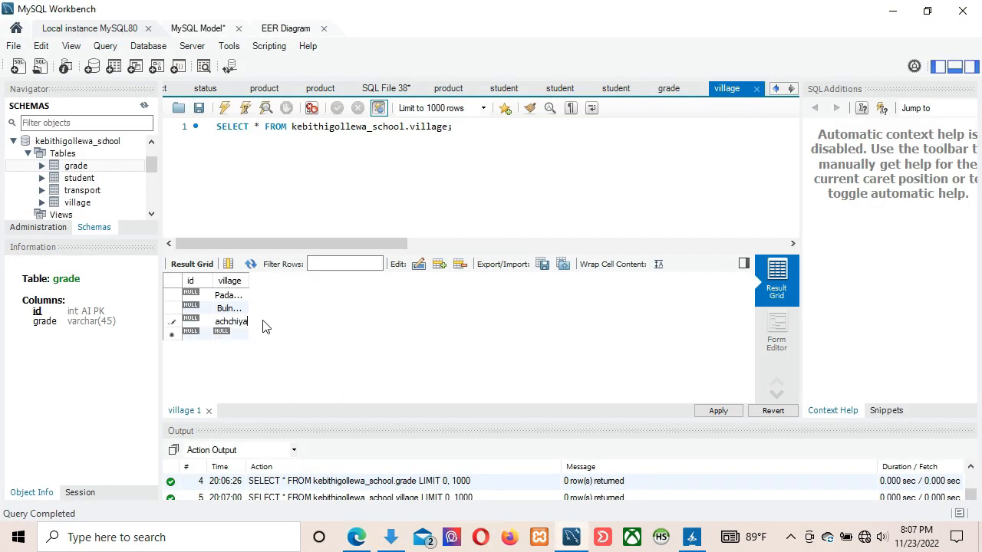
Copy Mihintale from the PDF's Village table into the fourth row of the village table.
key(alt+Tab)
double_click(367, 290)
key(ctrl+c)
key(alt+Tab)
key(ctrl+v)
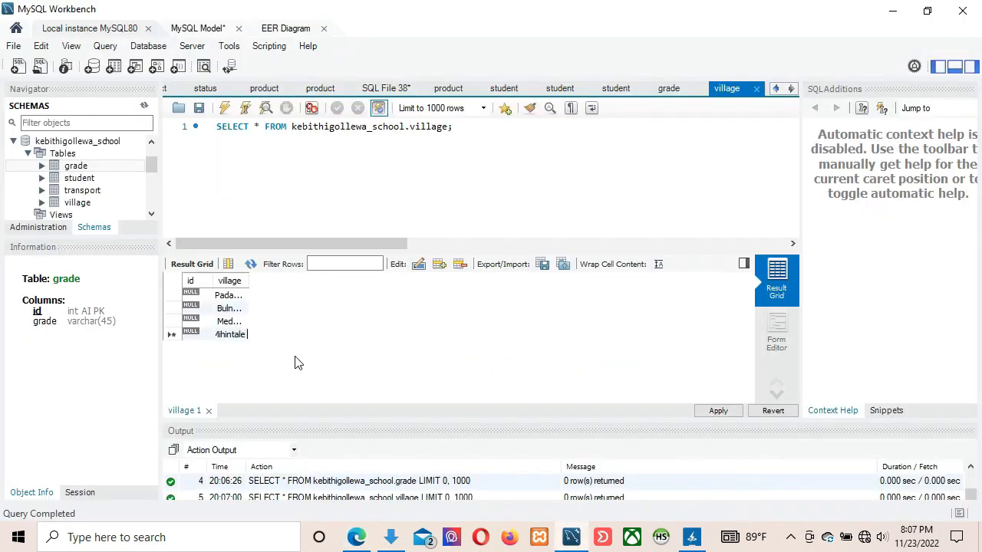
key(Return)
Copy Nochchiyagama from the PDF's Village table into the fifth row of the village table.
key(alt+Tab)
double_click(383, 308)
key(ctrl+c)
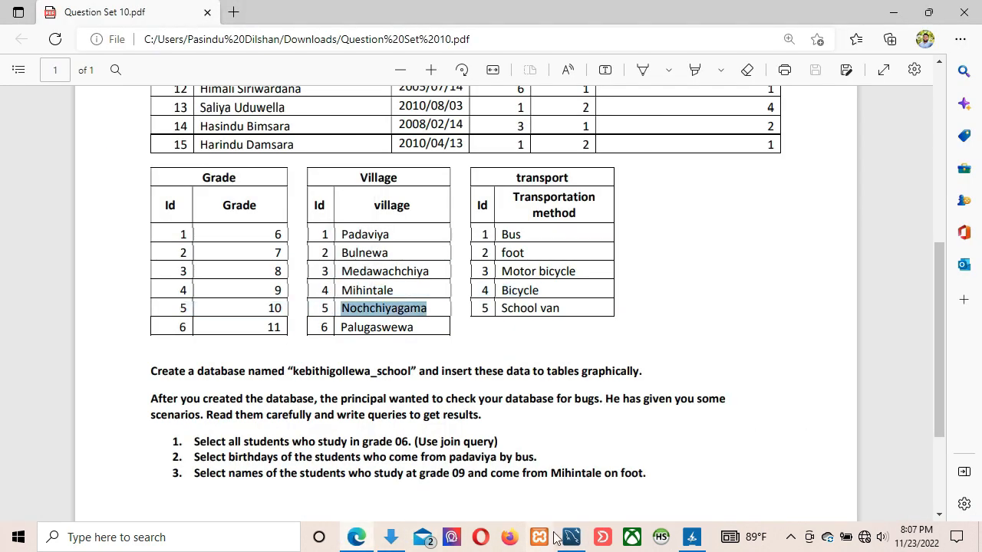
key(alt+Tab)
key(ctrl+v)
key(Return)
Copy Palugaswewa from the PDF's Village table into the sixth row of the village table.
key(alt+Tab)
double_click(376, 329)
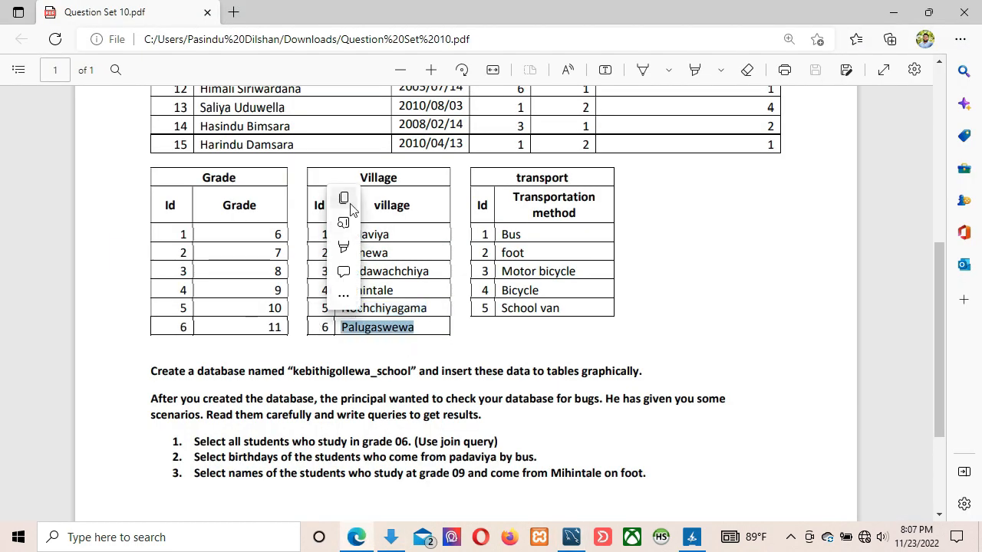
key(ctrl+c)
key(alt+Tab)
key(ctrl+v)
key(Return)
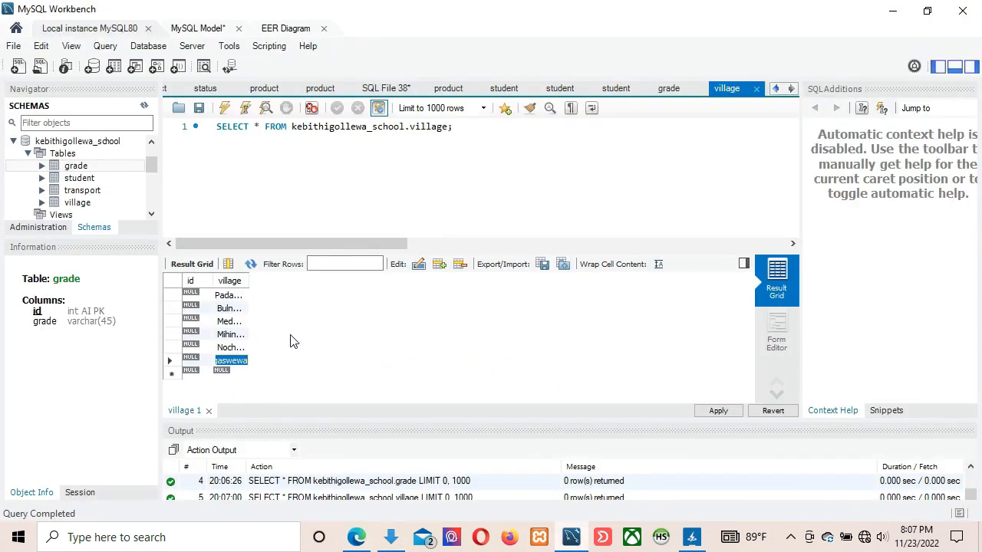
Open the data of the transport table and try to enter bus as its first transportation method.
click(141, 190)
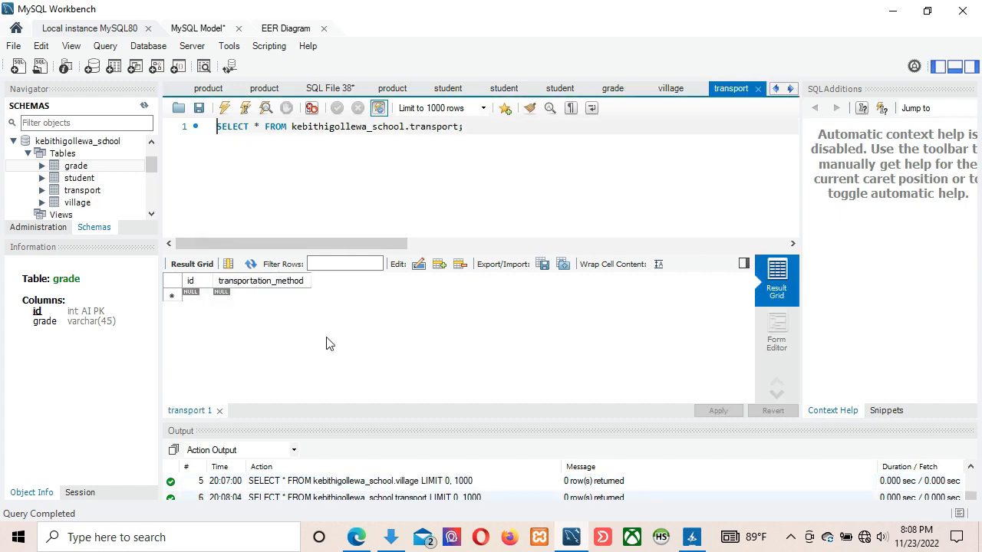
click(254, 296)
text(bus)
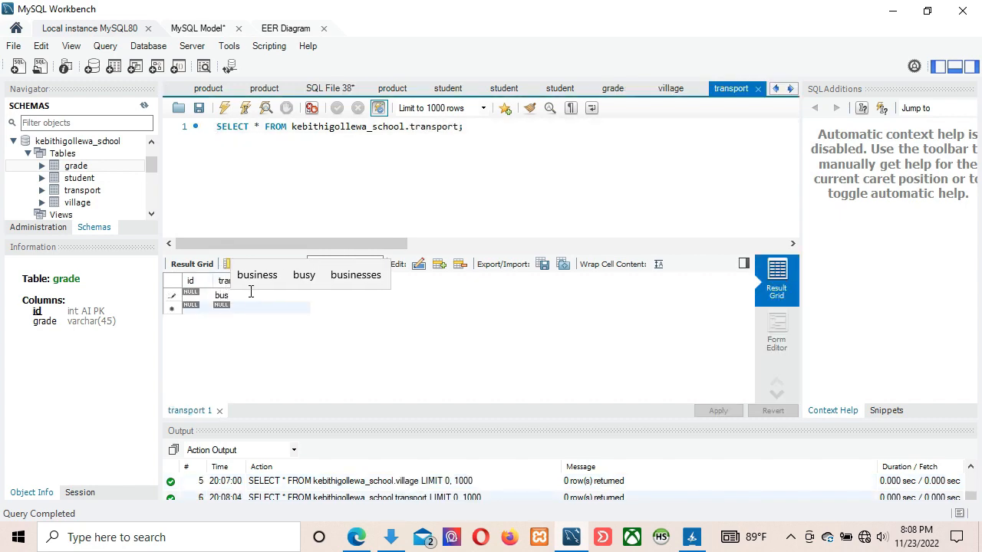
key(Return)
click(357, 536)
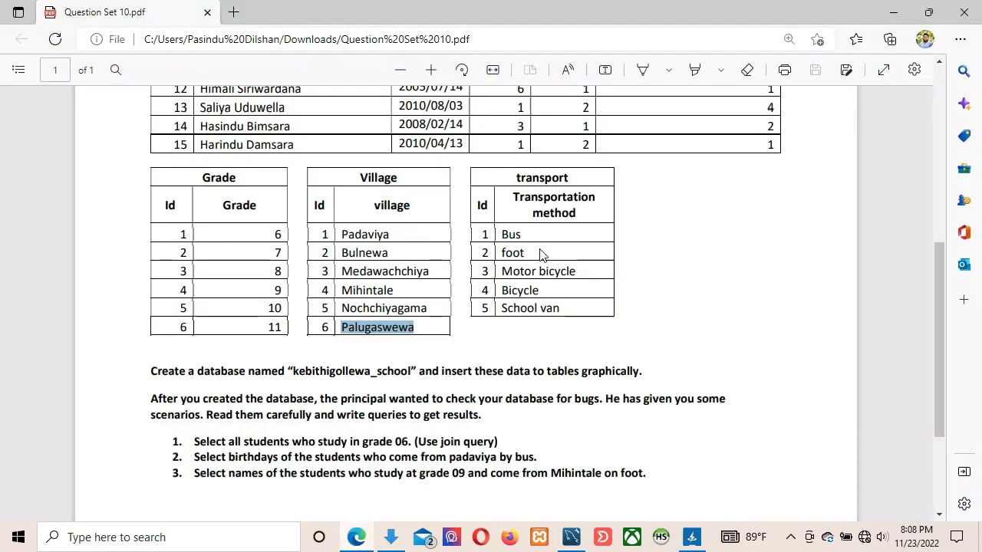
drag(579, 274, 510, 271)
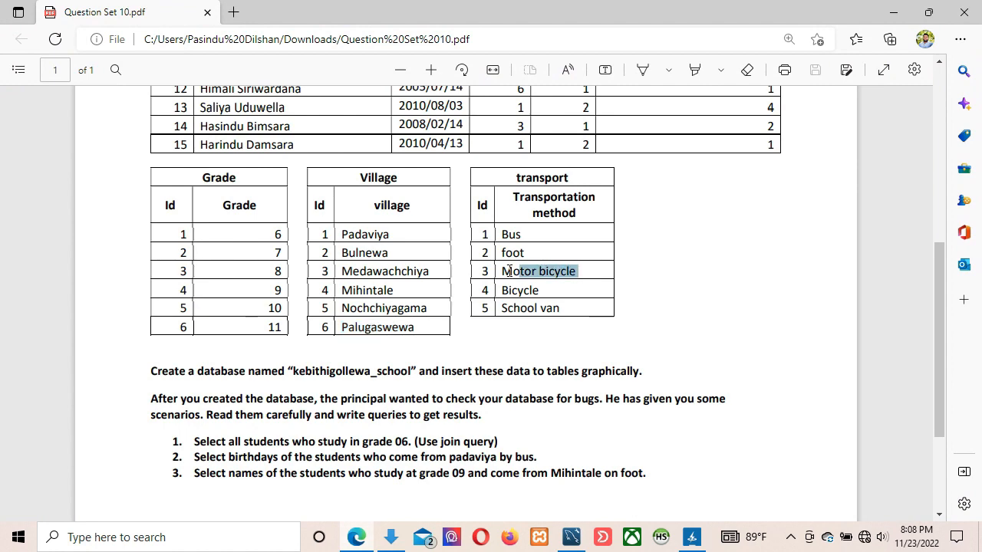
key(alt+Tab)
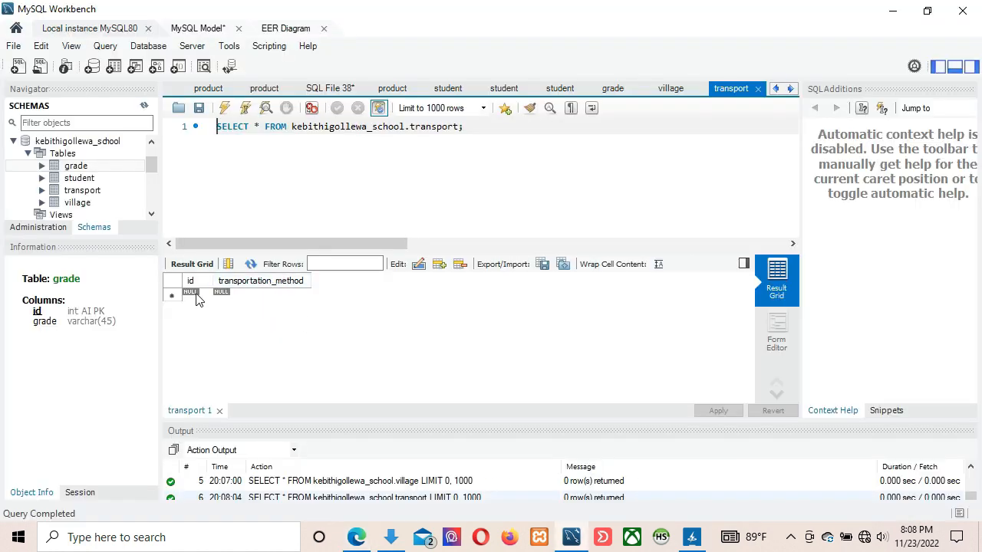
Enter bus in the transportation_method column of the transport table's first row.
click(253, 299)
click(250, 295)
text(bus)
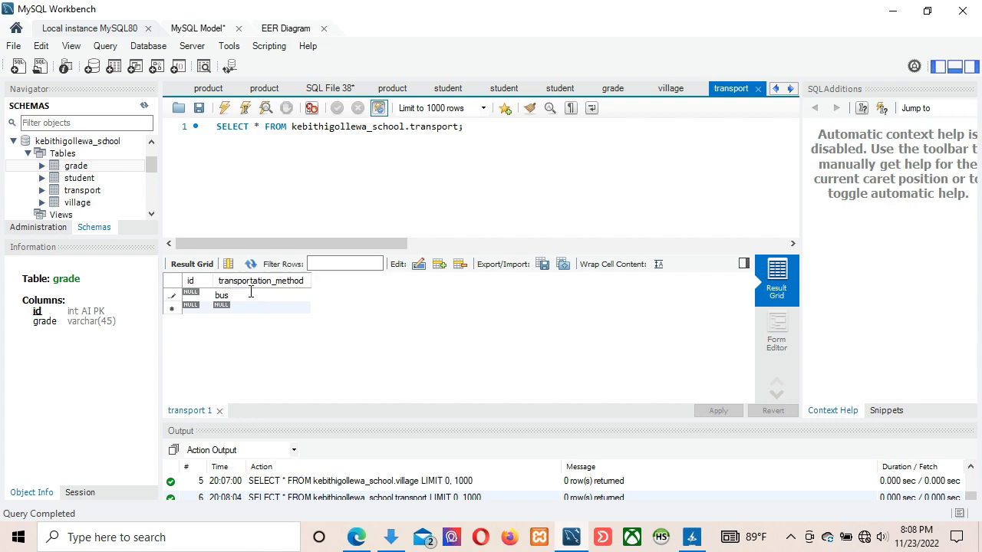
key(Return)
Add foot as the second transportation method and Motor bicycle, copied from the PDF, as the third.
key(alt+Tab)
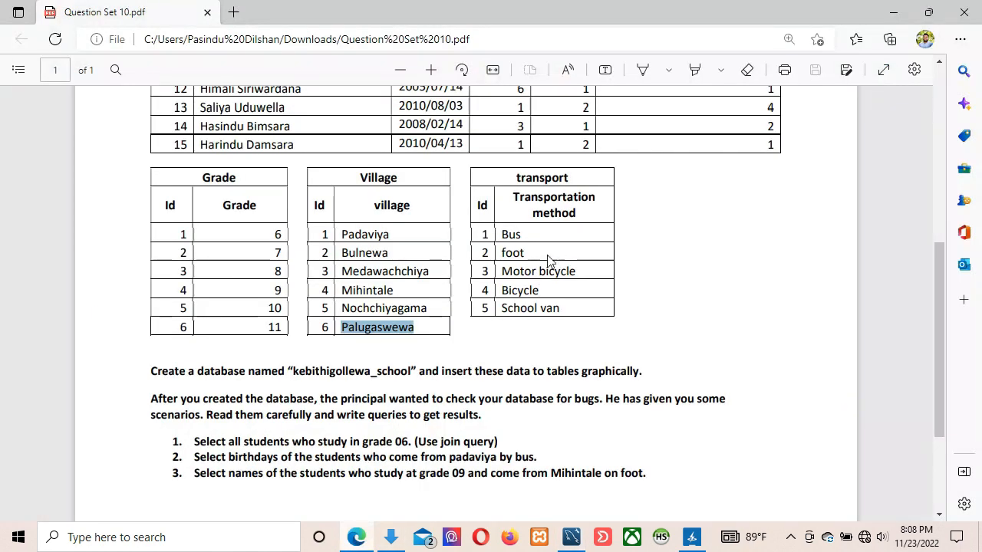
drag(579, 274, 499, 271)
right_click(499, 271)
click(535, 146)
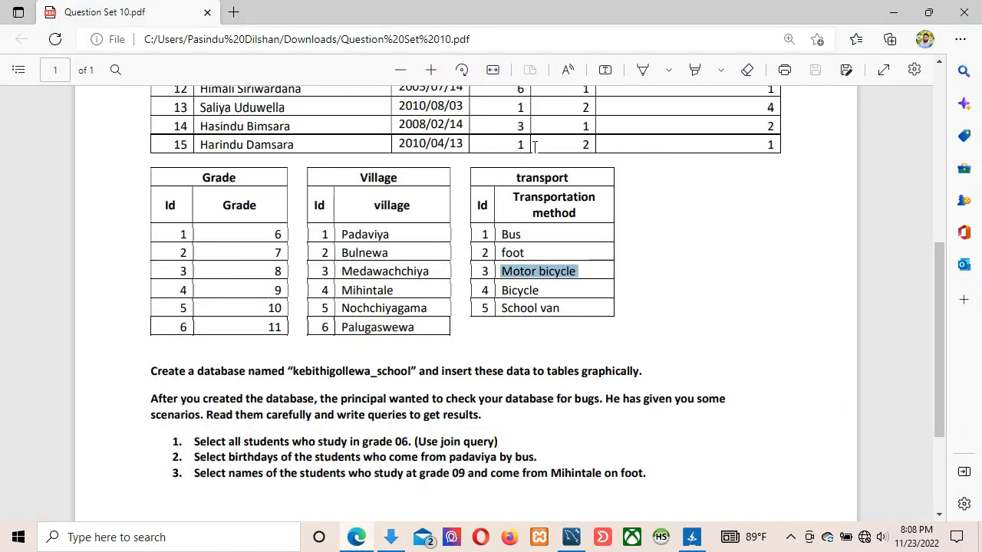
click(571, 537)
text(foot)
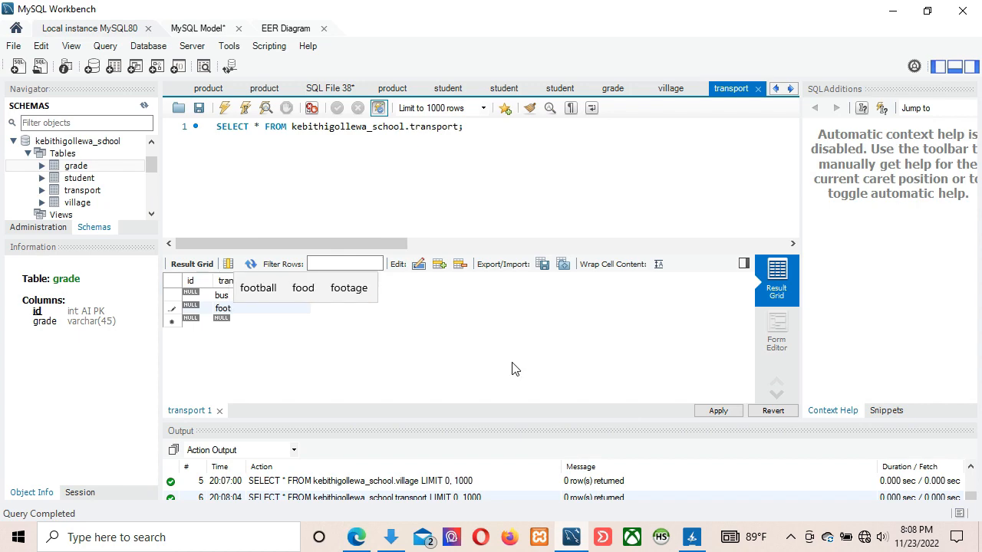
key(Return)
key(ctrl+v)
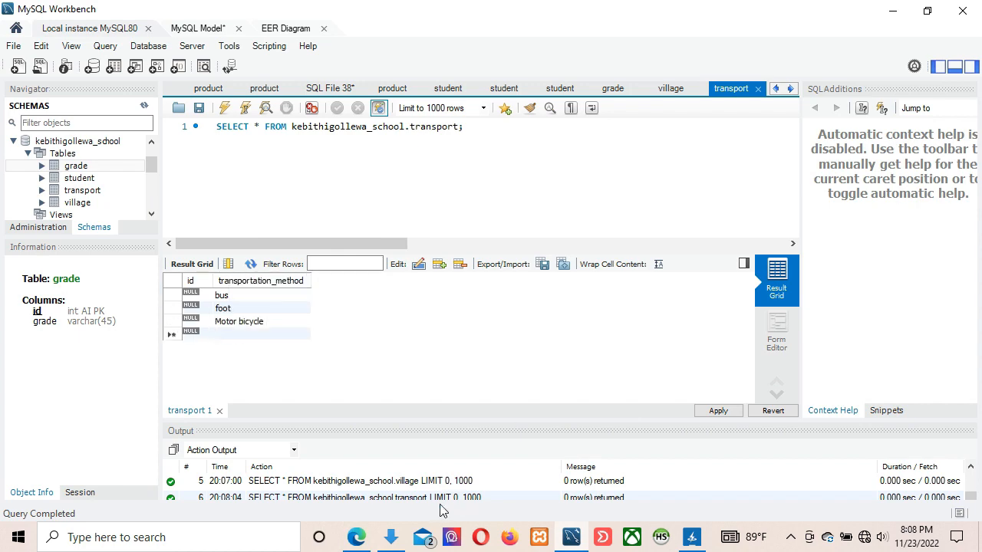
Copy the transportation method School van from the PDF's transport table and switch back to MySQL Workbench.
click(357, 537)
click(541, 290)
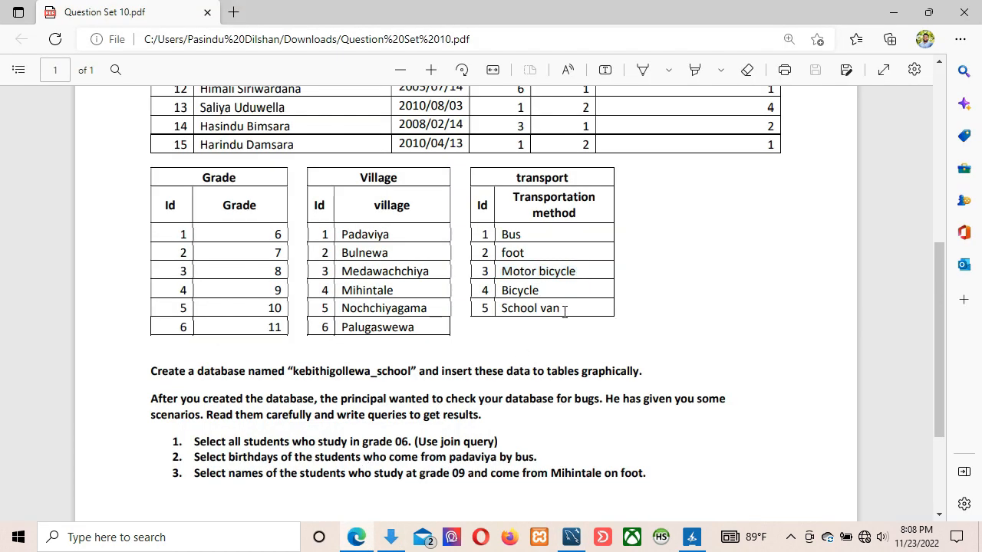
drag(519, 308, 499, 308)
right_click(506, 308)
click(519, 180)
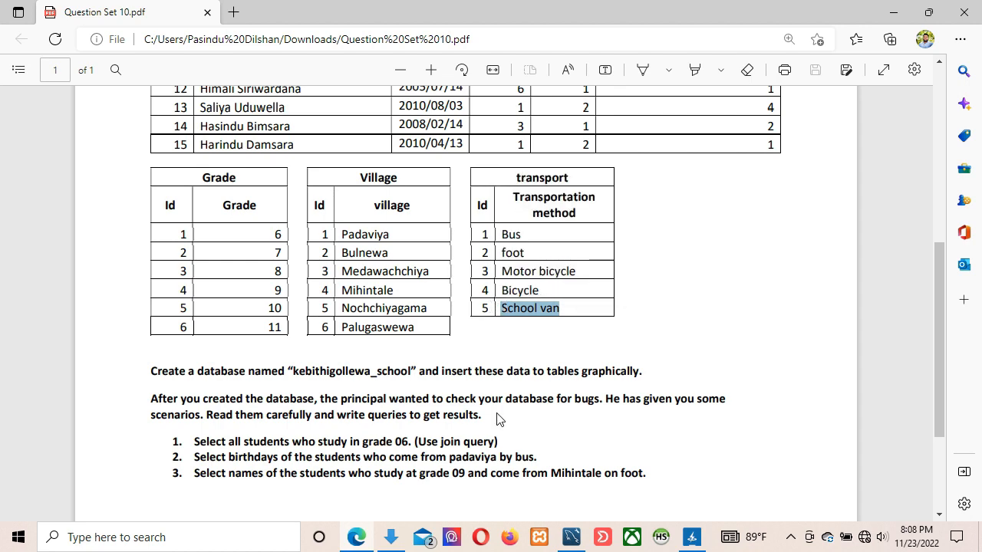
click(568, 537)
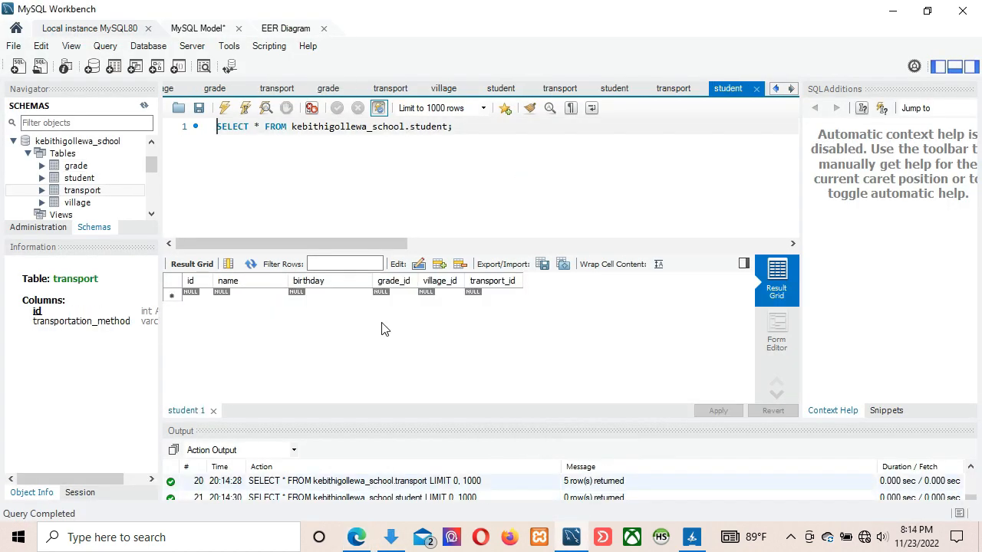
Switch to HeidiSQL, open the saved session on 127.0.0.1 and expand the kebithigollewa_school database.
click(661, 537)
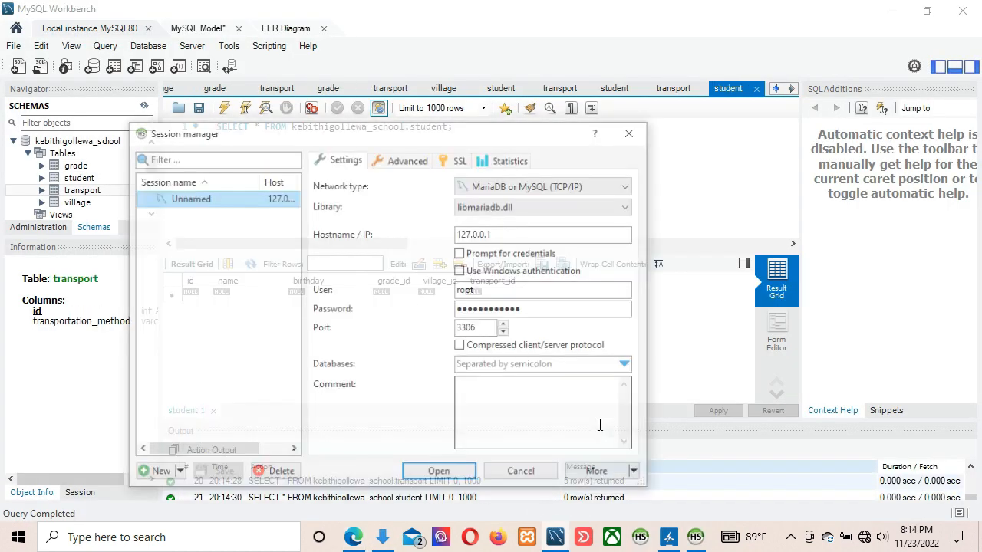
click(449, 476)
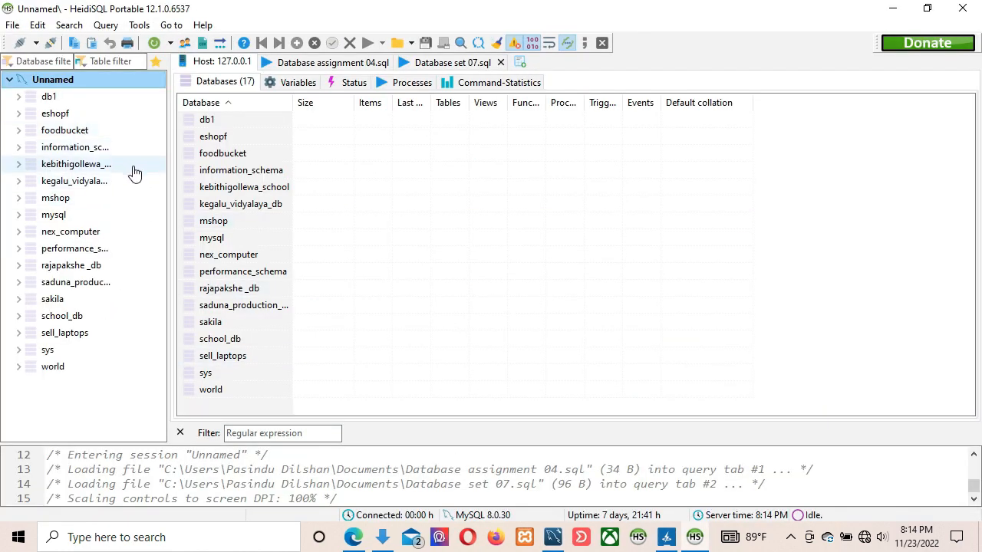
click(58, 169)
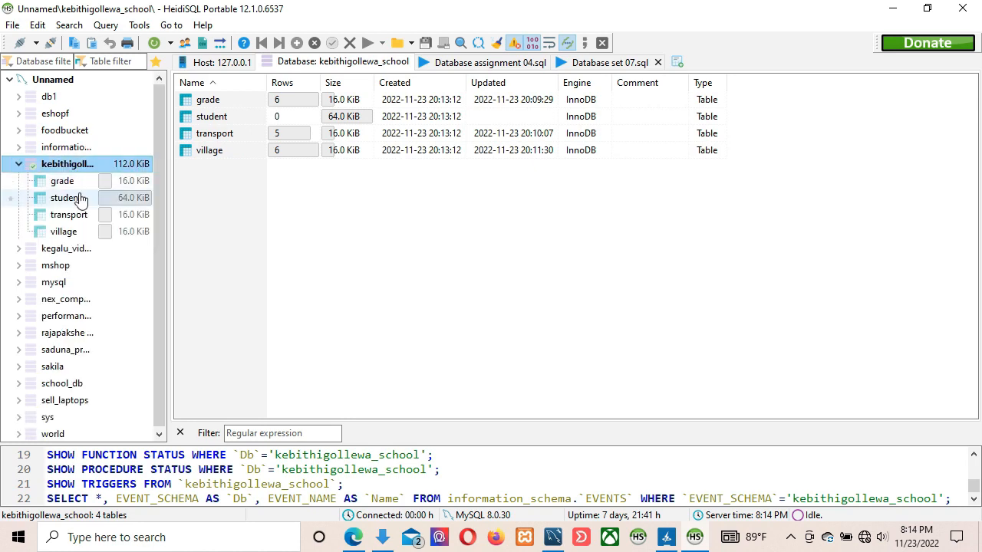
Open the student table of kebithigollewa_school and show its data rows.
click(79, 198)
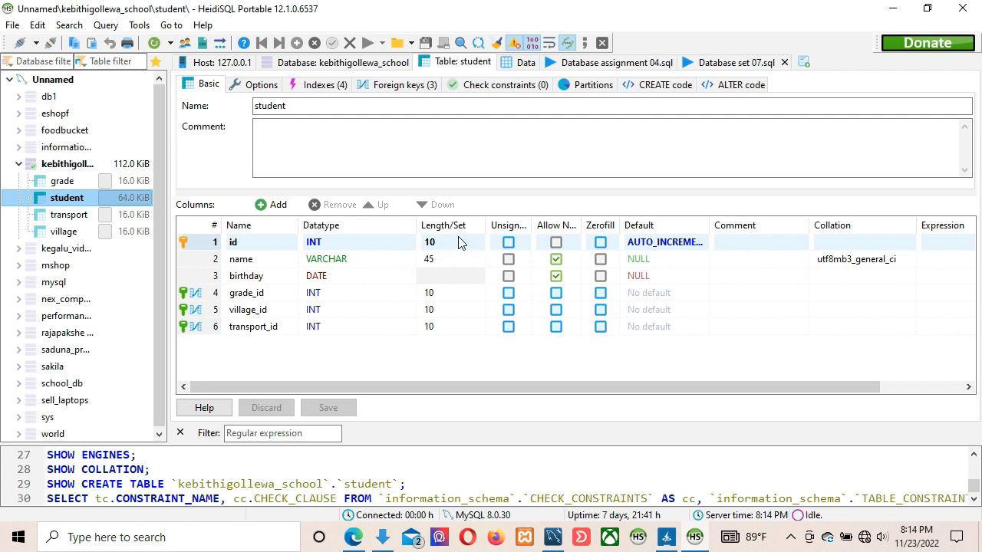
click(556, 244)
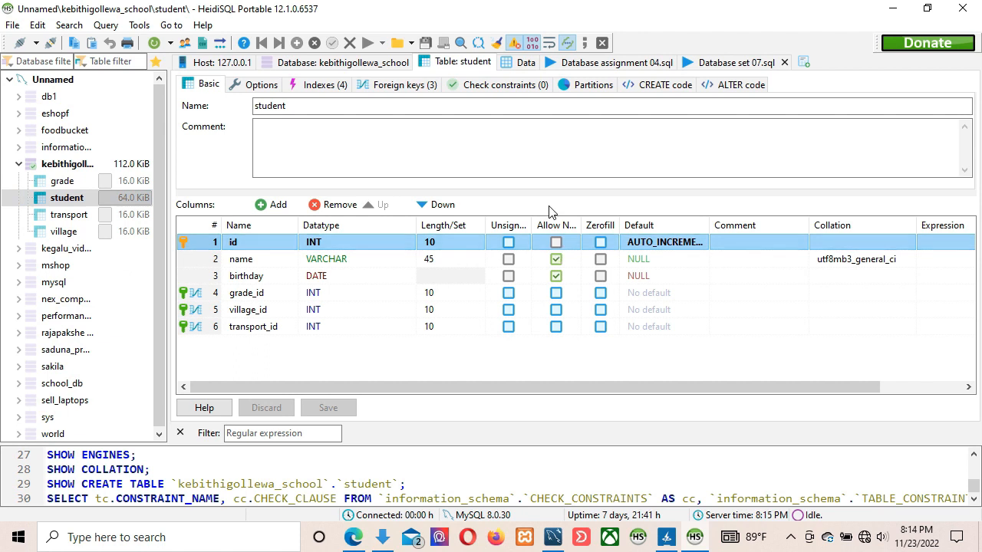
click(525, 63)
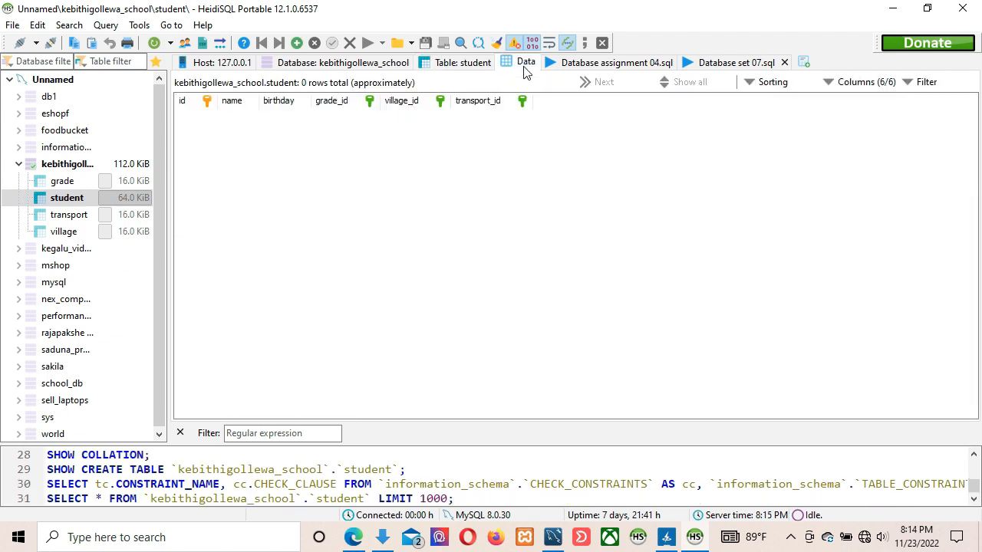
Insert a new row in the student table and paste the copied name of the first student.
click(296, 42)
click(244, 123)
click(244, 122)
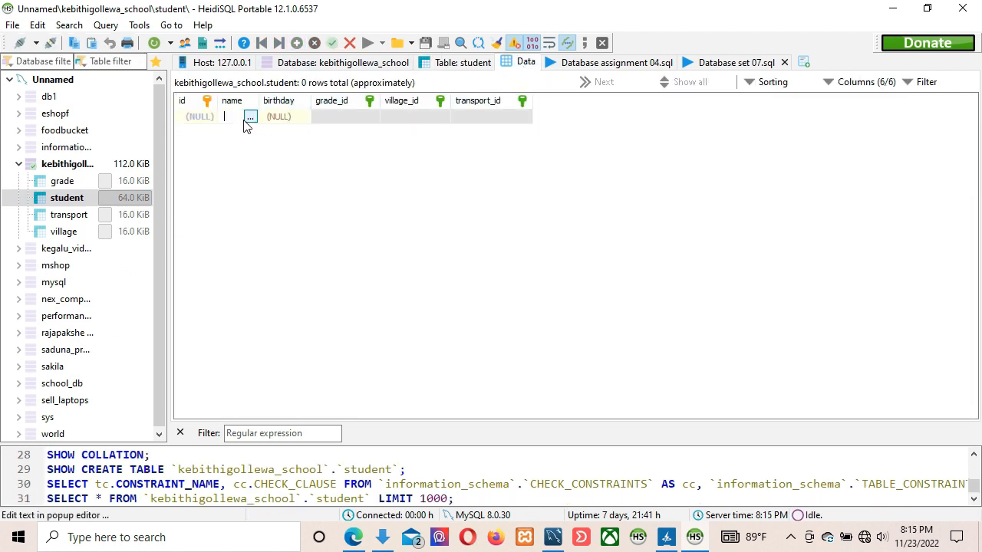
key(ctrl+v)
key(Return)
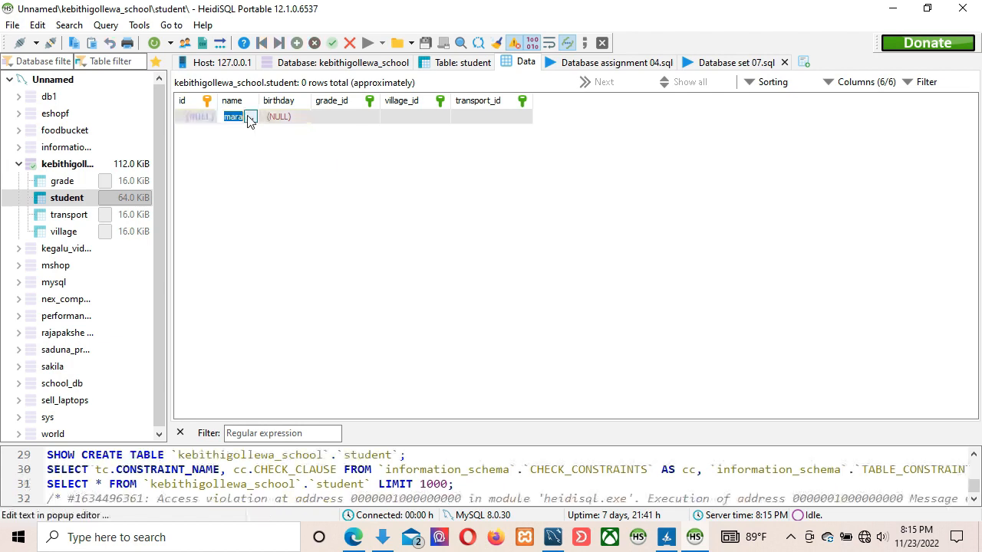
key(Return)
Set the first student's grade_id to 1, village_id to 1 (Padaviya) and transport_id to 1.
double_click(371, 119)
mouse_move(354, 536)
click(329, 158)
double_click(416, 117)
click(416, 132)
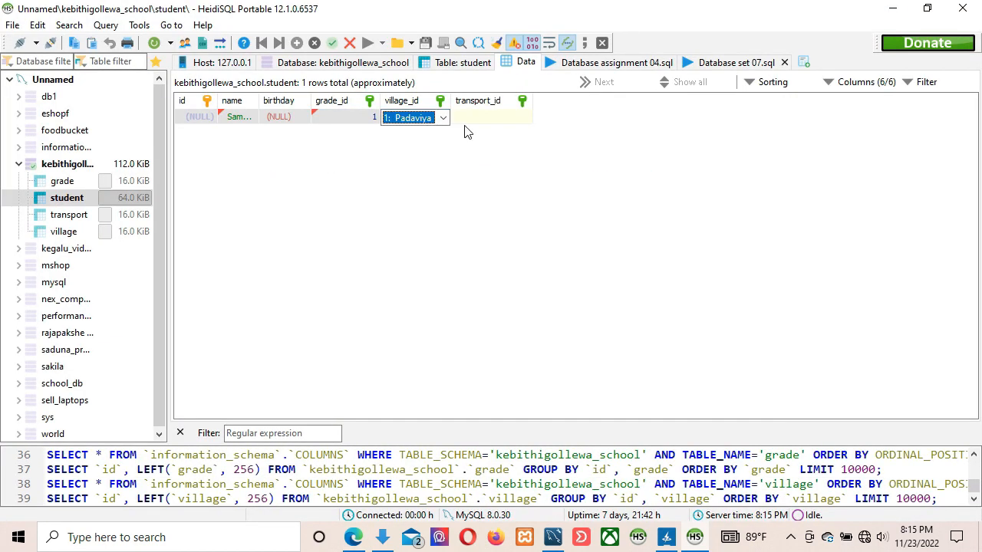
double_click(488, 117)
click(486, 133)
Look up the first student's birthday in the PDF and fill it into the birthday column.
double_click(282, 117)
click(359, 543)
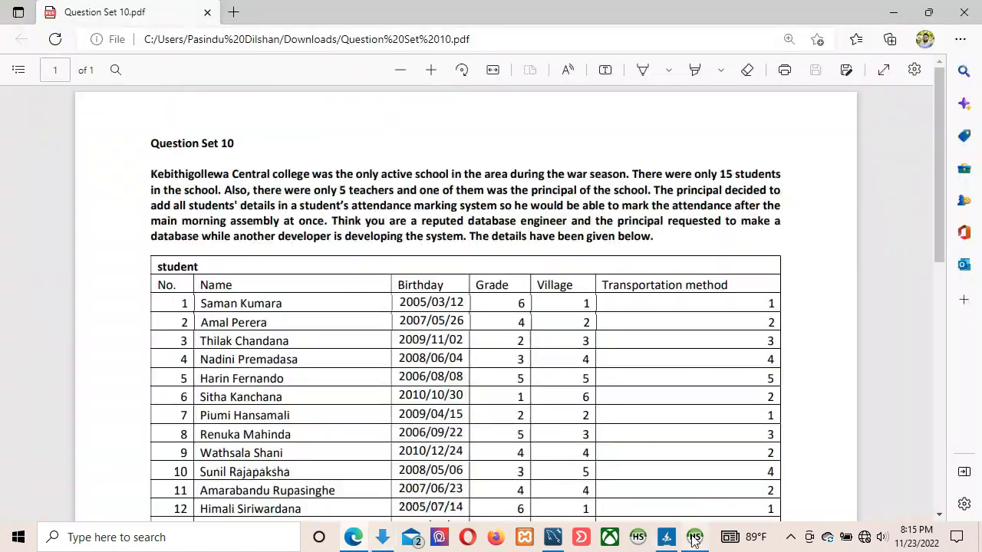
key(alt+Tab)
text(2005-03-12)
click(354, 122)
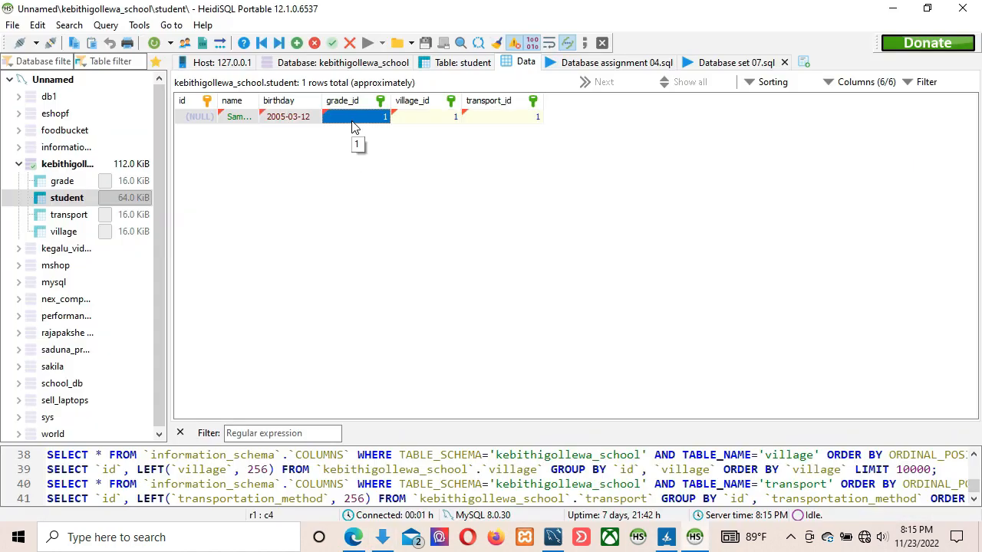
Add a second student row and fill in the name copied from row 2 of the PDF's student table.
key(Down)
click(359, 543)
drag(269, 323, 197, 327)
key(ctrl+c)
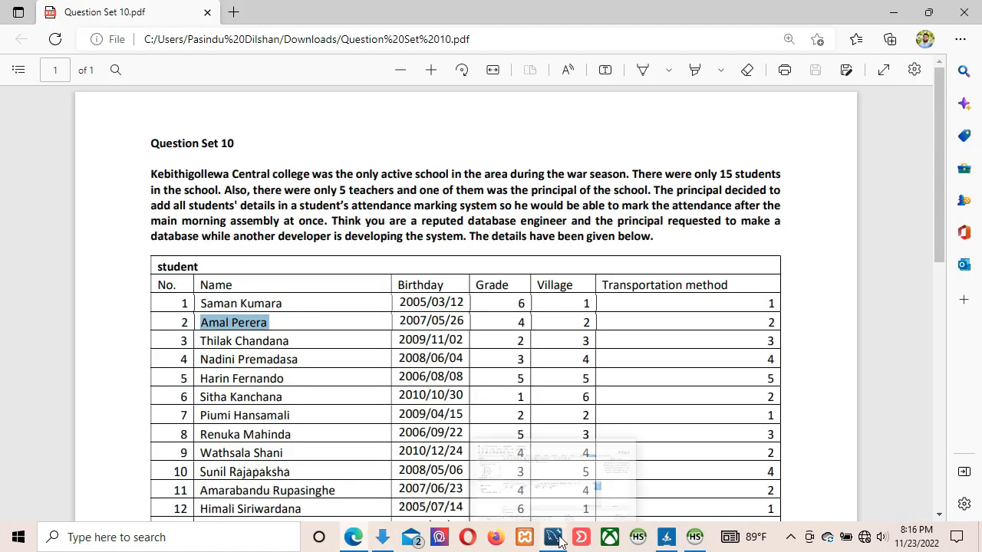
click(694, 537)
double_click(238, 132)
key(ctrl+v)
Set the second student's grade_id to 4, village_id to 2 and transport_id to 2, following the PDF.
mouse_move(350, 533)
click(345, 477)
double_click(383, 132)
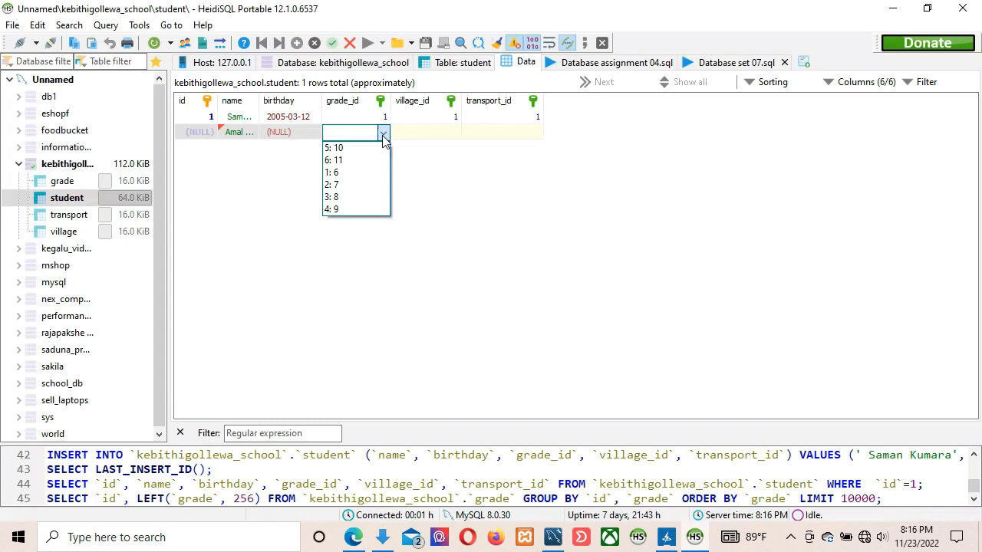
click(376, 201)
double_click(422, 132)
click(443, 174)
double_click(499, 132)
click(483, 184)
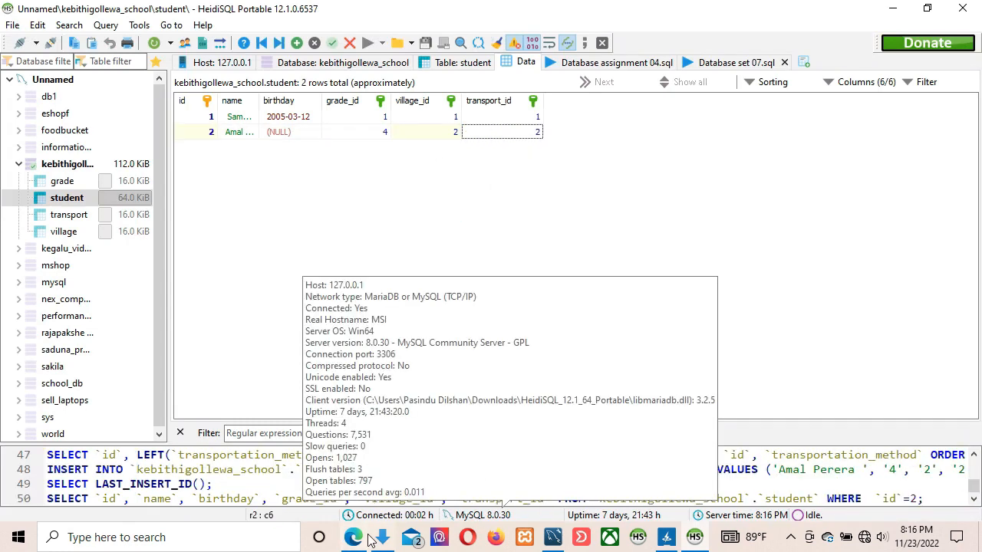
Check the PDF and correct the first student's grade_id to 6.
mouse_move(355, 481)
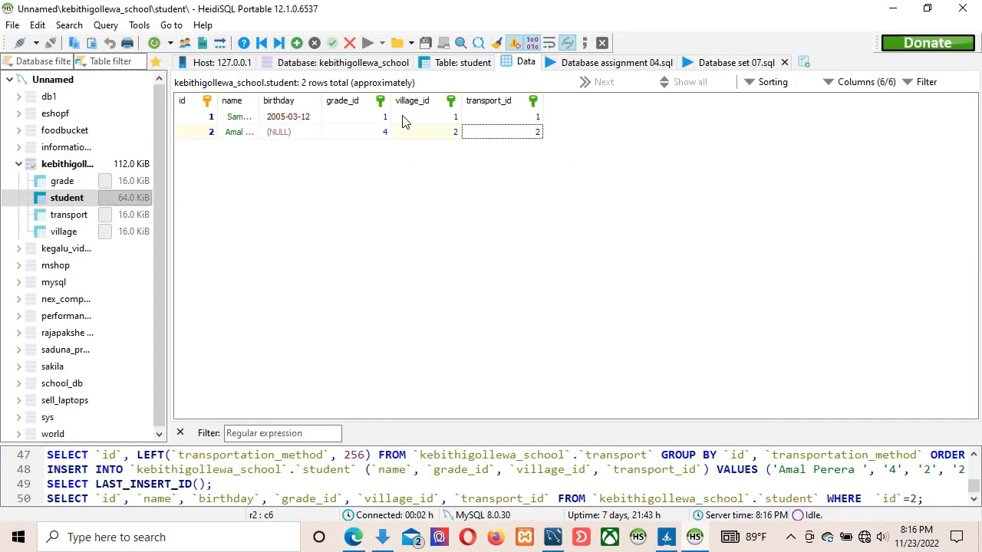
double_click(368, 117)
click(374, 198)
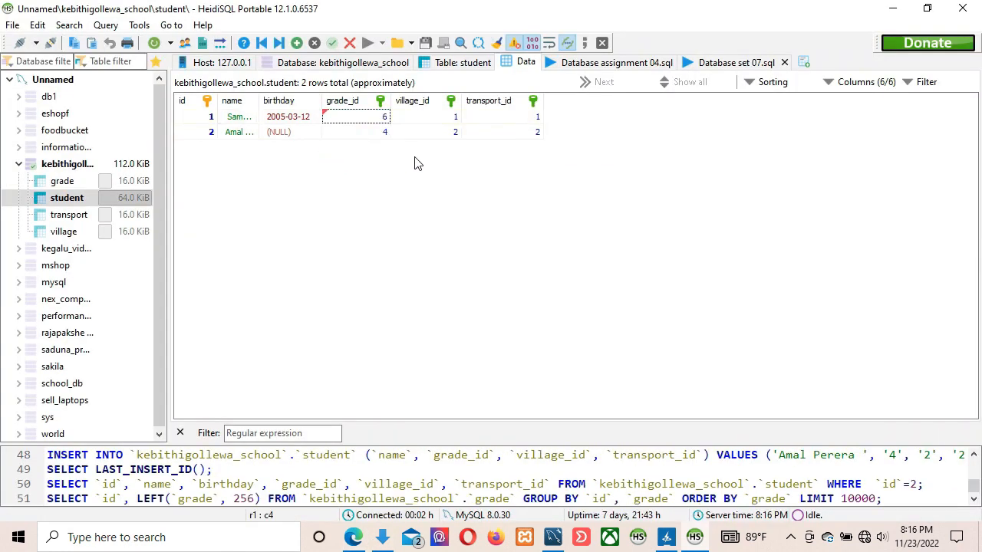
Add a third student row and fill in the name copied from row 3 of the PDF's student table.
click(291, 133)
key(Down)
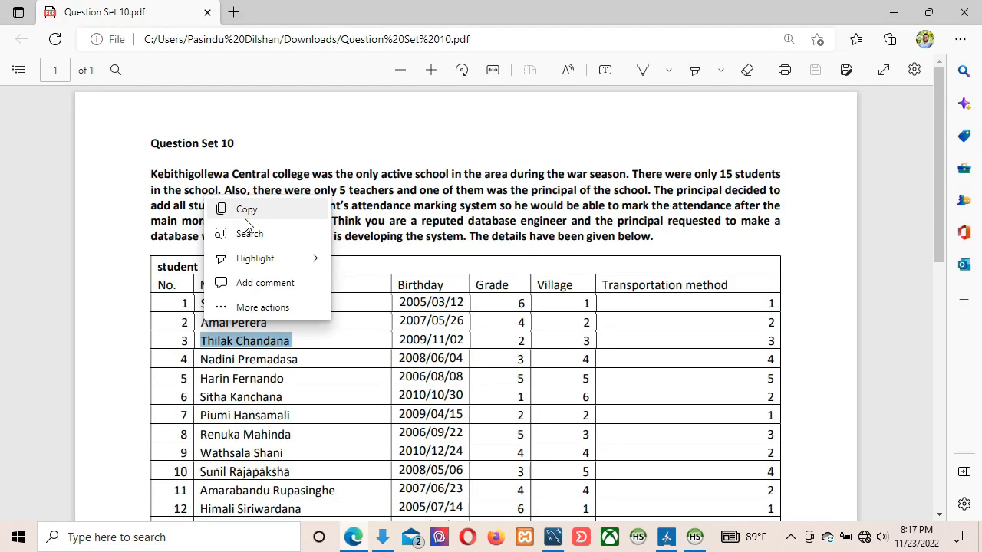
click(245, 211)
click(694, 538)
click(234, 150)
key(ctrl+v)
Set the third student's grade_id to 2, village_id to 3 and transport_id to 3.
click(385, 149)
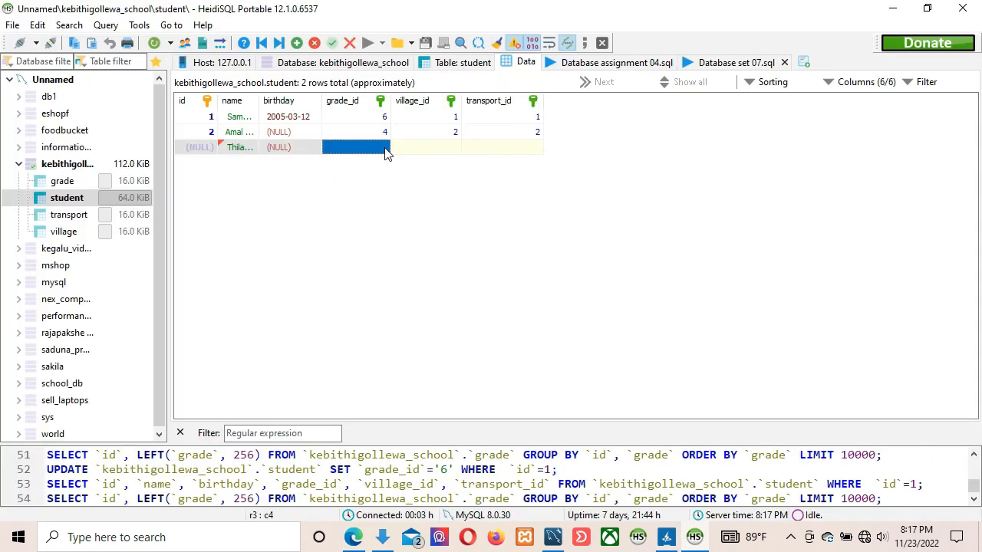
click(385, 149)
click(360, 174)
double_click(429, 148)
click(424, 176)
double_click(502, 148)
click(499, 188)
Copy the fourth student's name from the PDF and paste it into the fourth student row in HeidiSQL.
click(354, 537)
drag(301, 360, 188, 360)
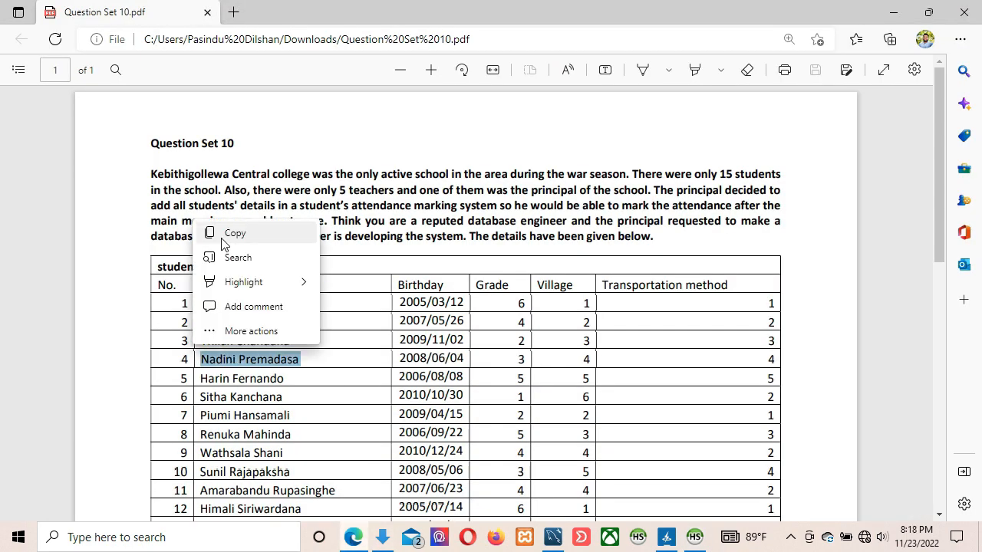
click(235, 233)
click(694, 538)
click(237, 163)
key(ctrl+v)
Set the fourth student's grade_id to 3, village_id to 4 and transport_id to 4 (bicycle).
double_click(360, 162)
click(360, 203)
double_click(454, 164)
double_click(499, 163)
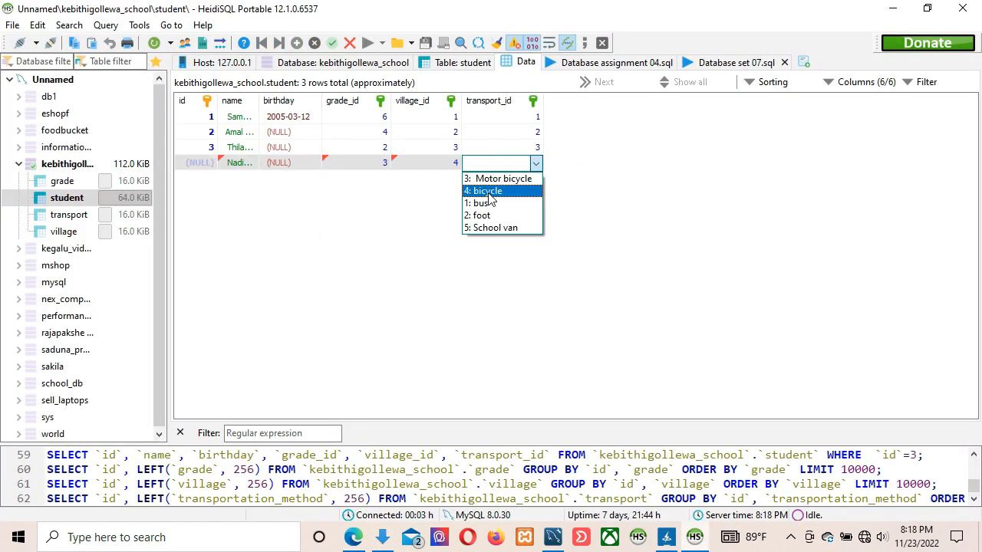
click(489, 193)
Save the fourth row and add the fifth student with grade_id 5, village_id 5 and transport_id 5.
click(357, 147)
click(357, 162)
click(297, 42)
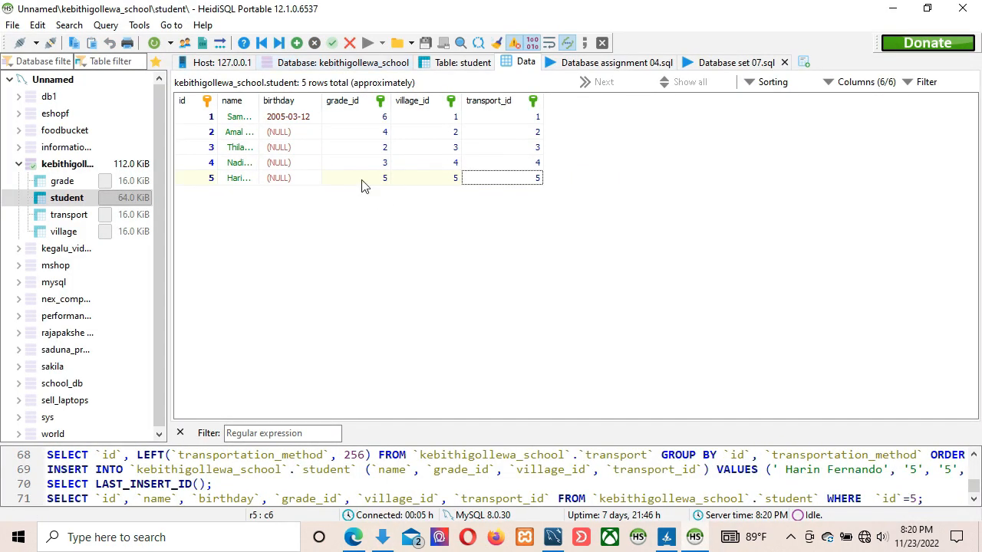
Add a sixth student row with the name copied from the PDF and grade_id 1.
click(354, 537)
drag(287, 397, 198, 396)
click(694, 538)
click(296, 43)
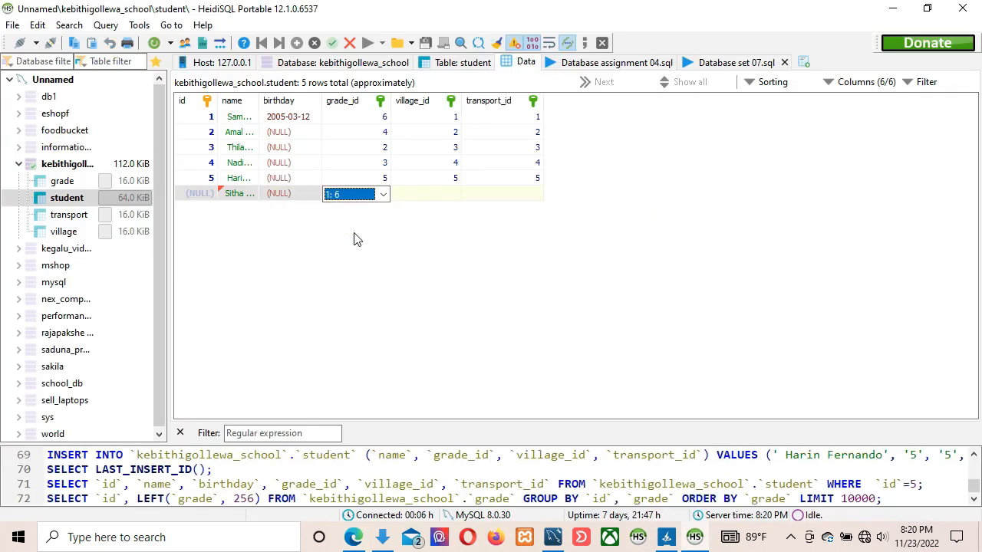
Add rows for the remaining students, 7 to 15, with the names and IDs from the PDF's student table.
click(354, 538)
drag(292, 415, 200, 415)
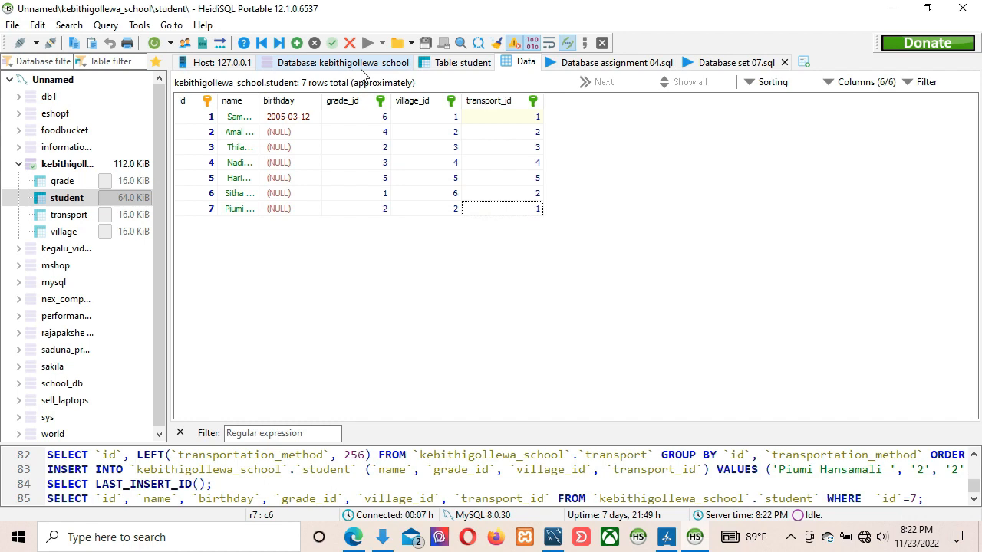
key(Insert)
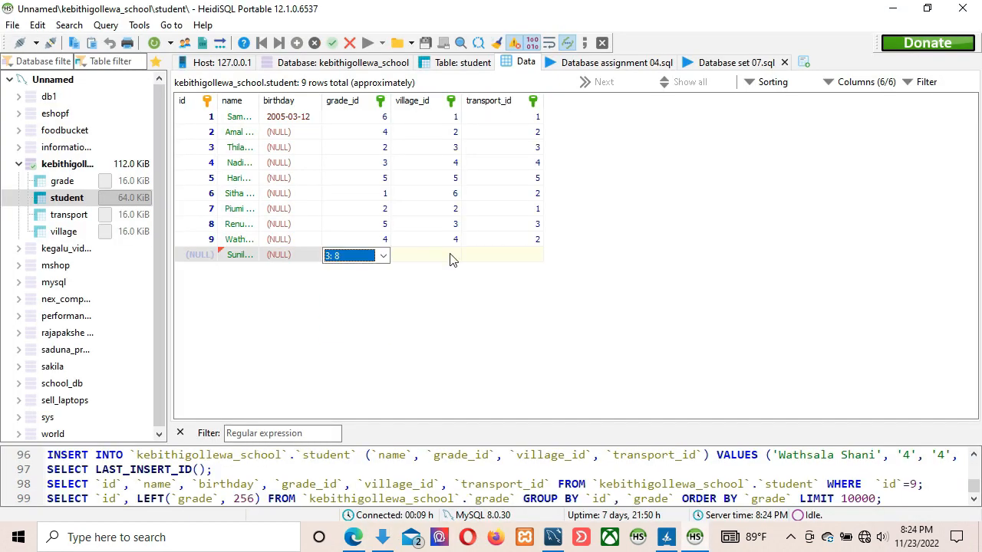
key(Insert)
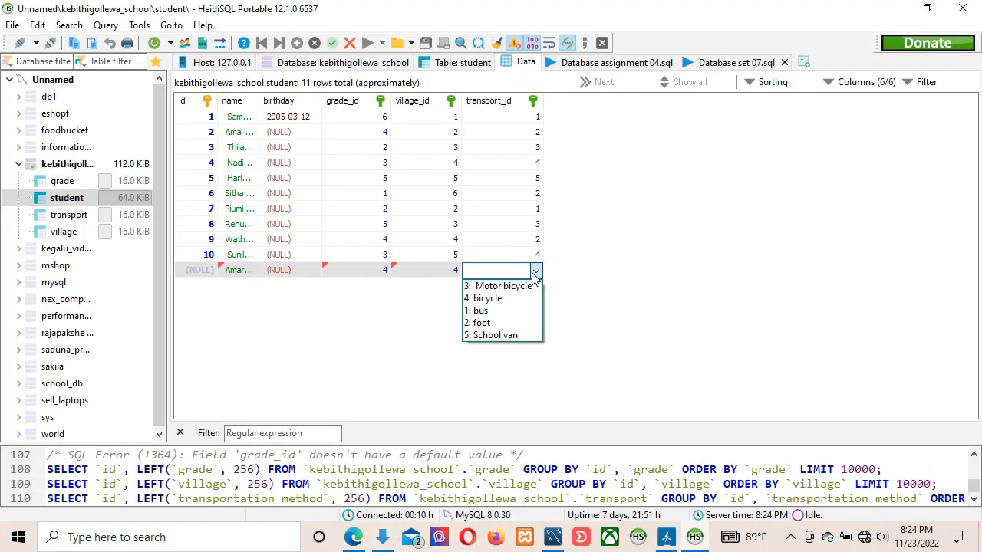
key(Insert)
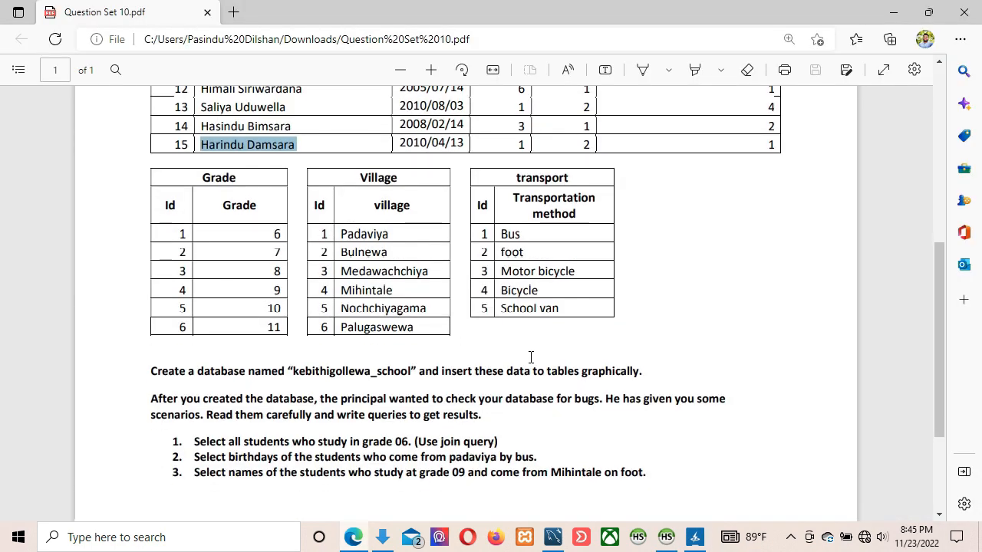
Read the three query tasks and the lookup tables in the PDF and switch back to HeidiSQL.
click(633, 304)
scroll(633, 304, down, 4)
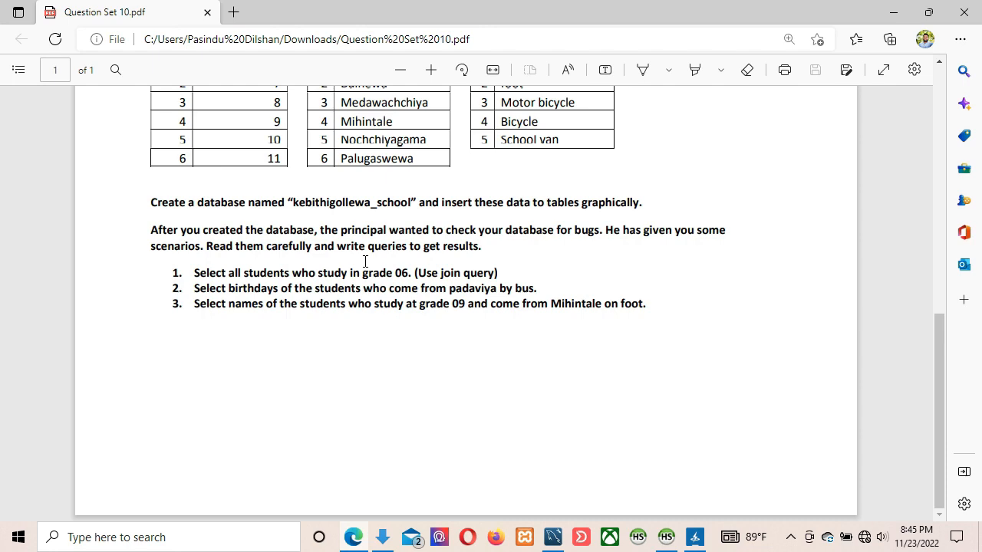
scroll(365, 261, up, 3)
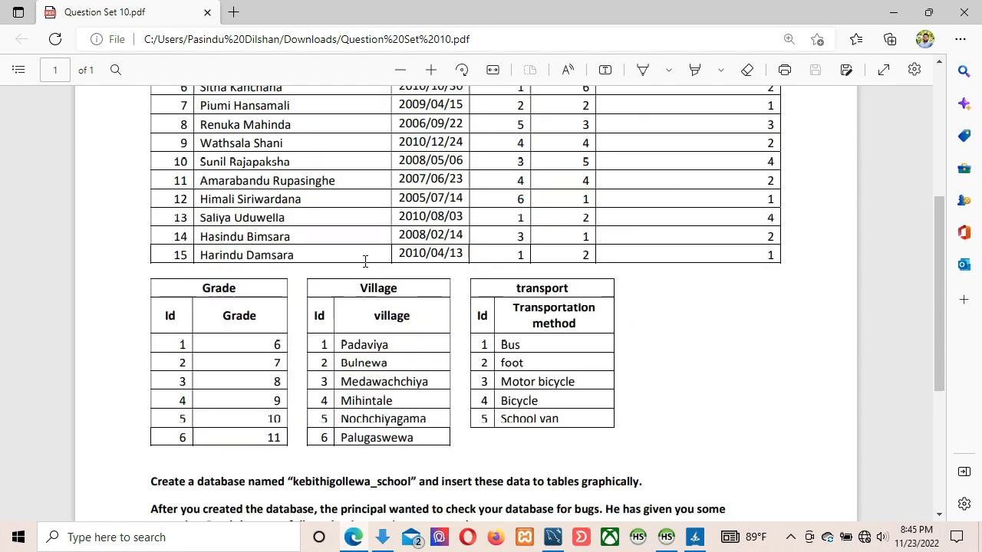
scroll(365, 262, down, 1)
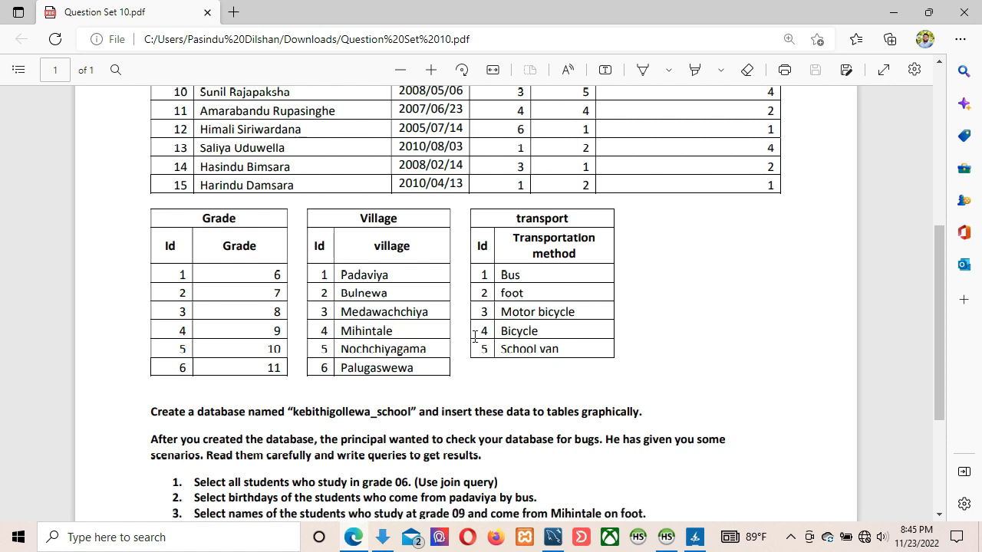
mouse_move(667, 540)
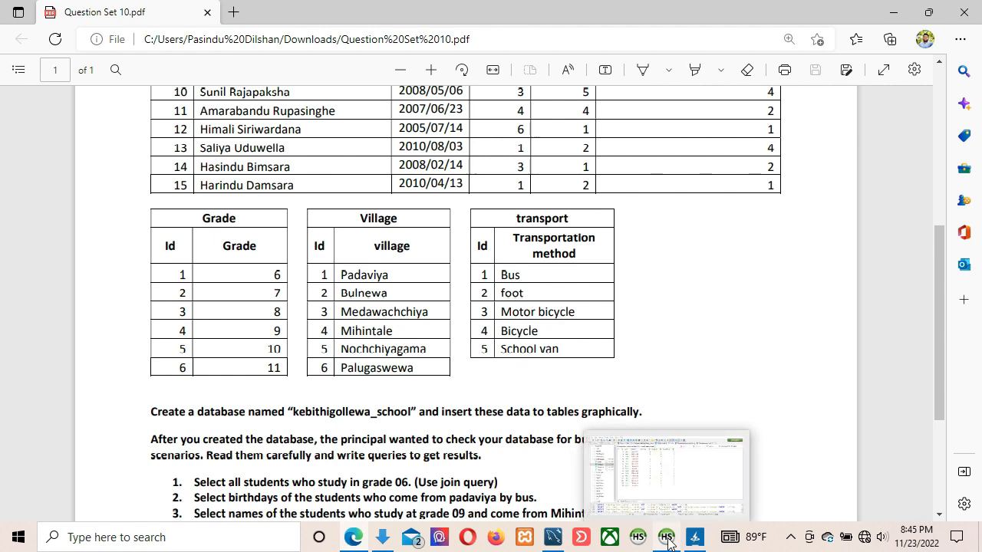
click(677, 475)
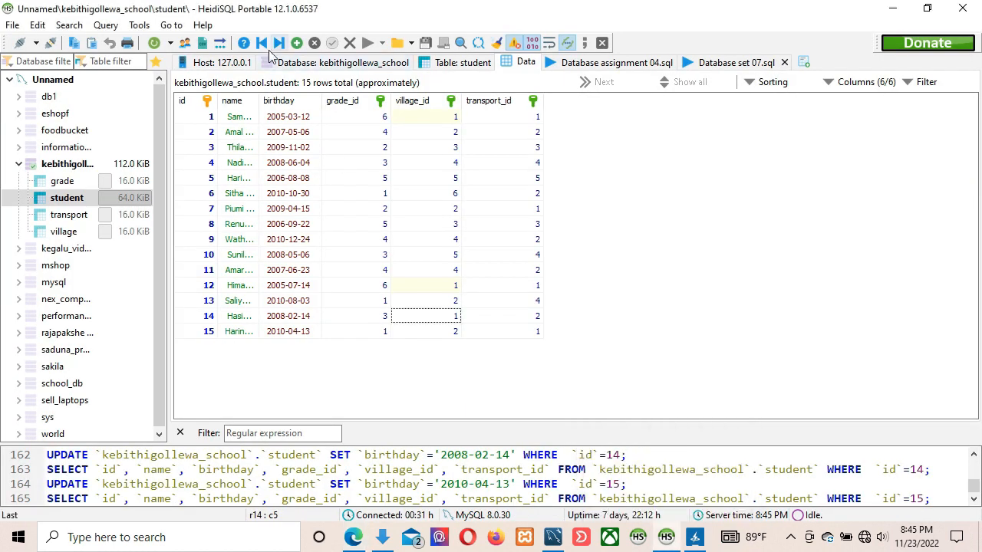
Open a new query tab and write SELECT * FROM `student` WHERE grade_id = '6';.
click(105, 24)
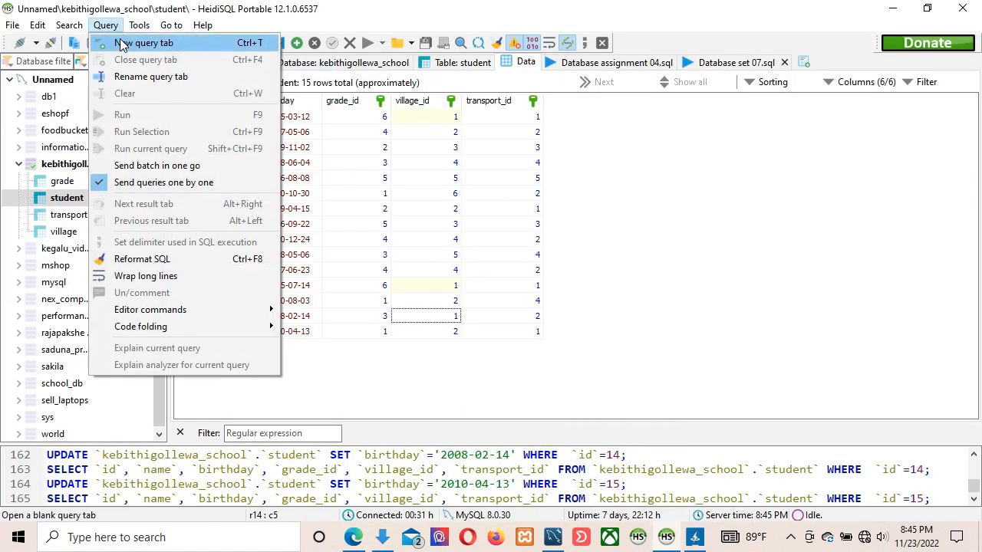
click(123, 44)
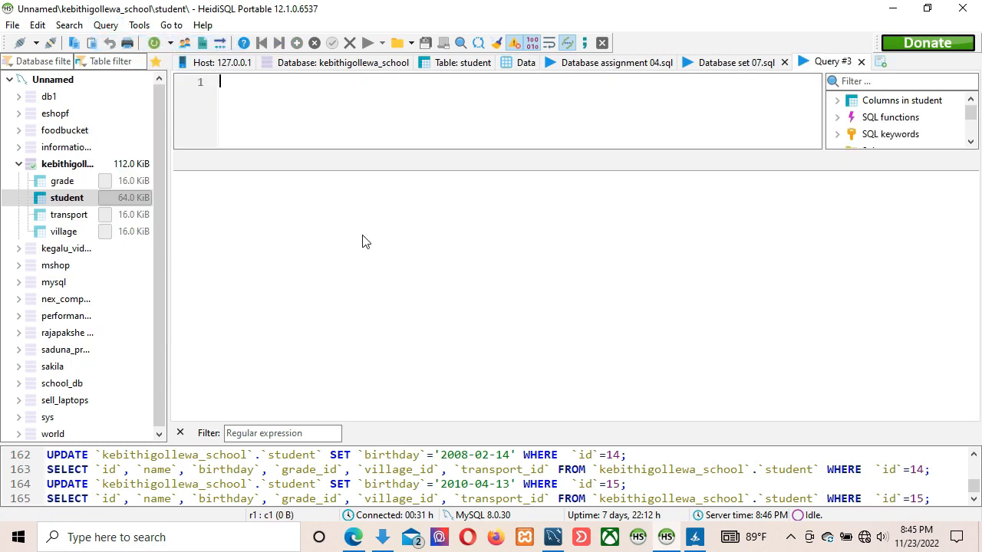
text(select)
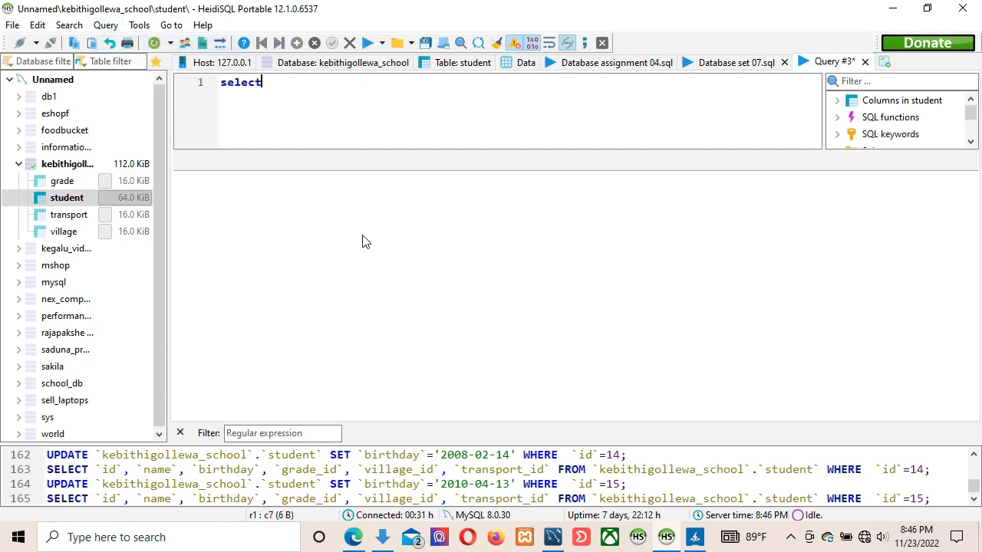
text( * fro)
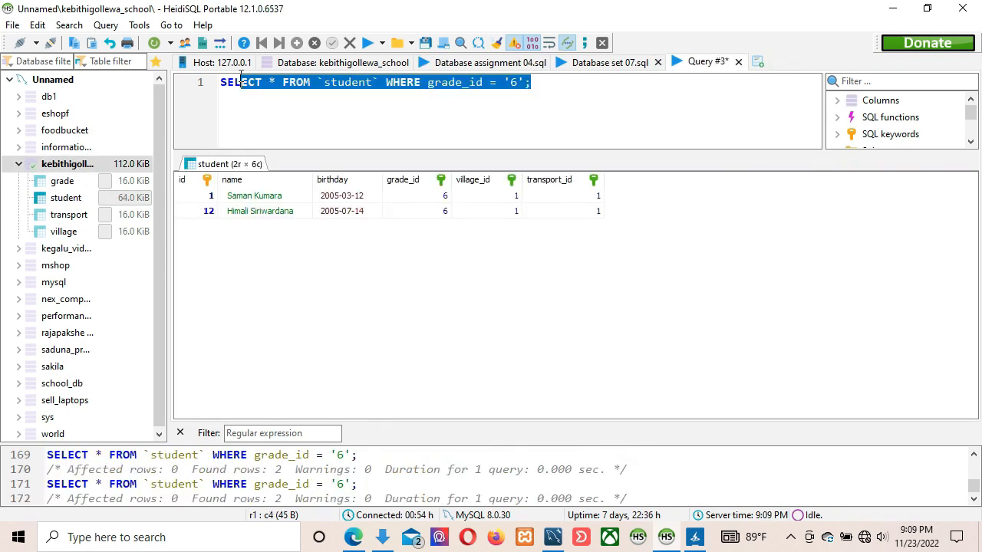
Clear the grade_id query, close its tab without saving and open a blank query tab.
key(Delete)
right_click(284, 103)
click(234, 97)
text(se)
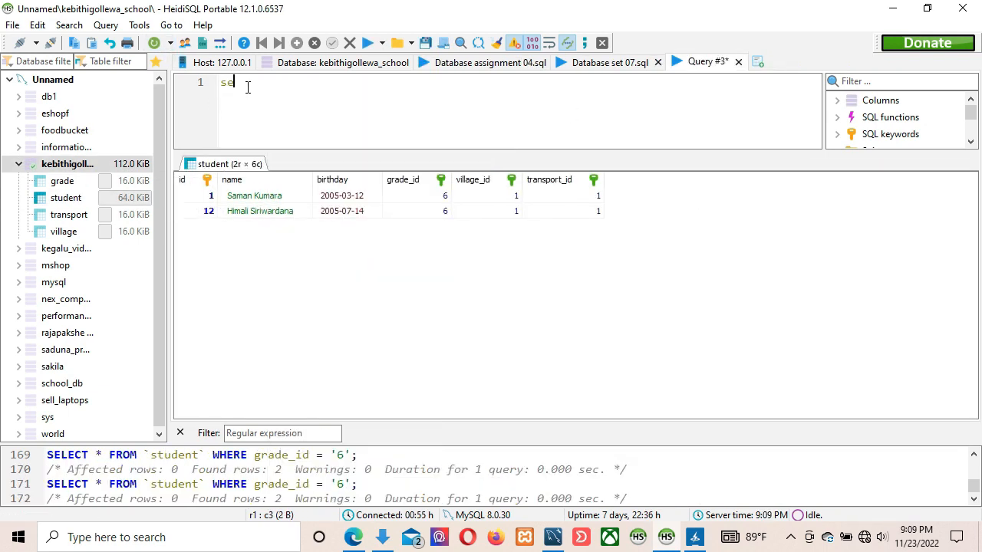
click(738, 62)
click(557, 276)
click(681, 62)
Write the query SELECT * FROM `students` JOIN grade ON student.grade_id = grade.id WHERE grade.grade = '6';.
text(select * FROM )
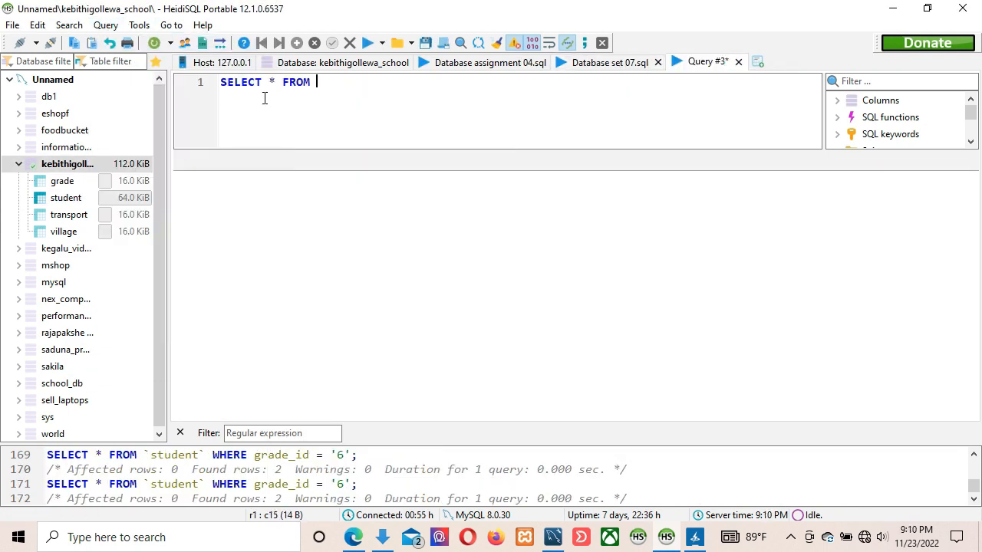
text(`students` JOIN grade ON )
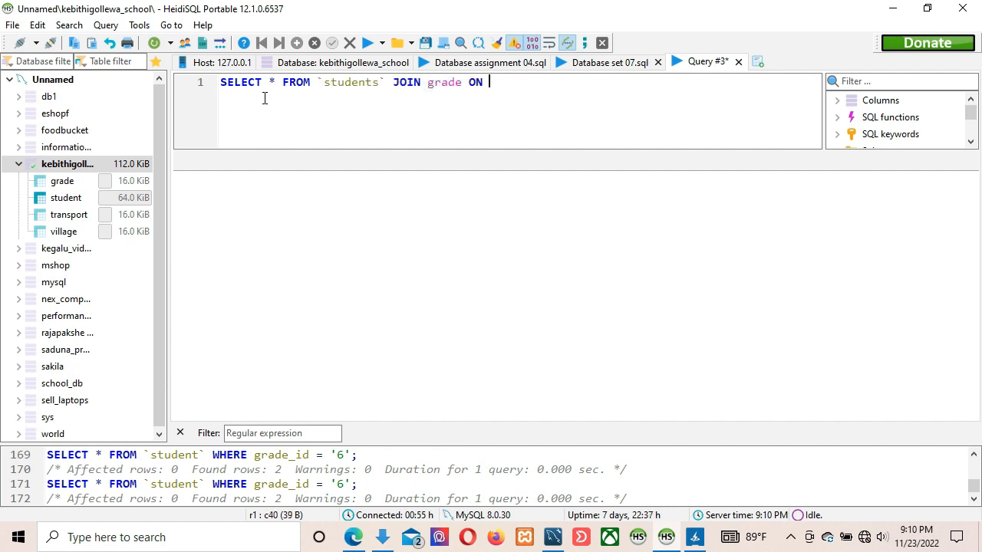
text(student.grade_id = grade.)
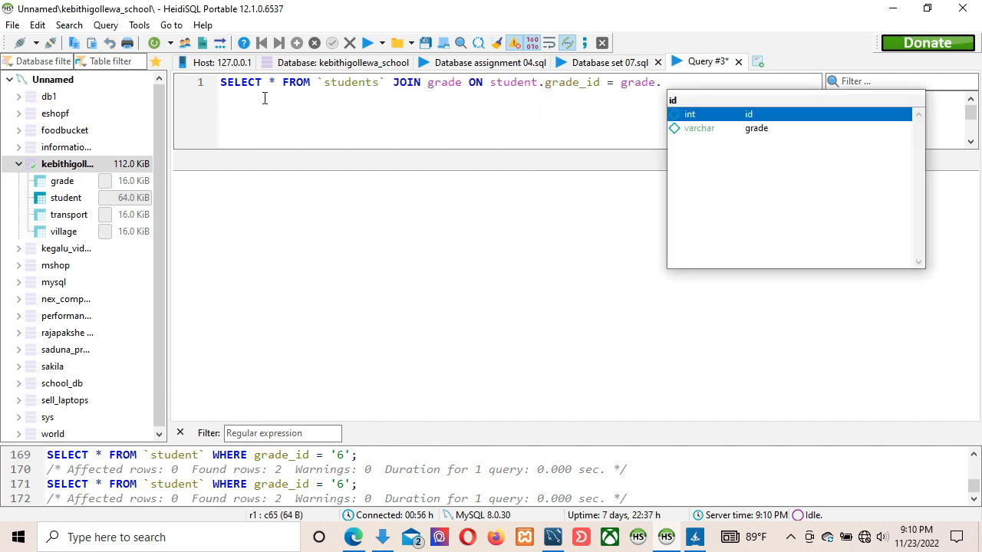
text(id where grade.grade = '';)
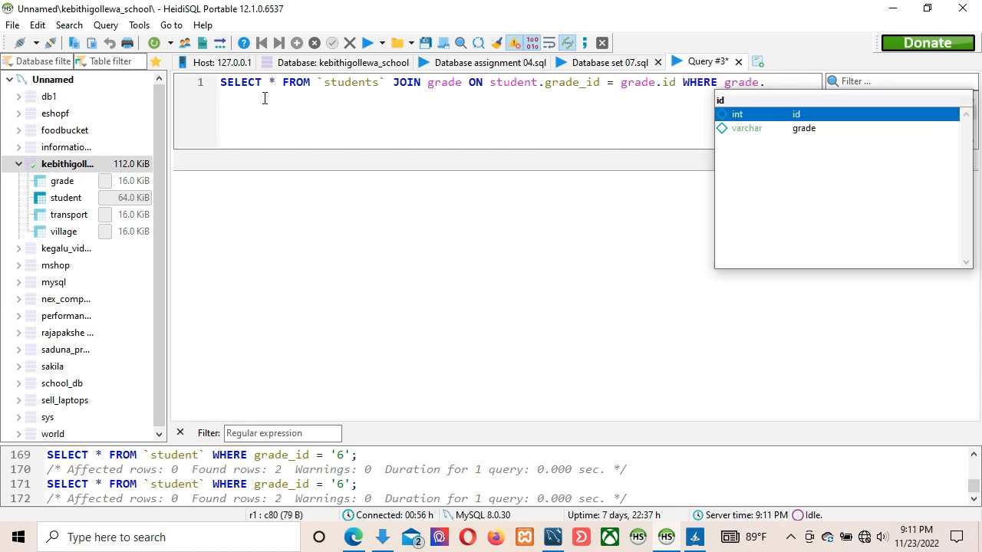
key(Left)
key(Left)
text(6)
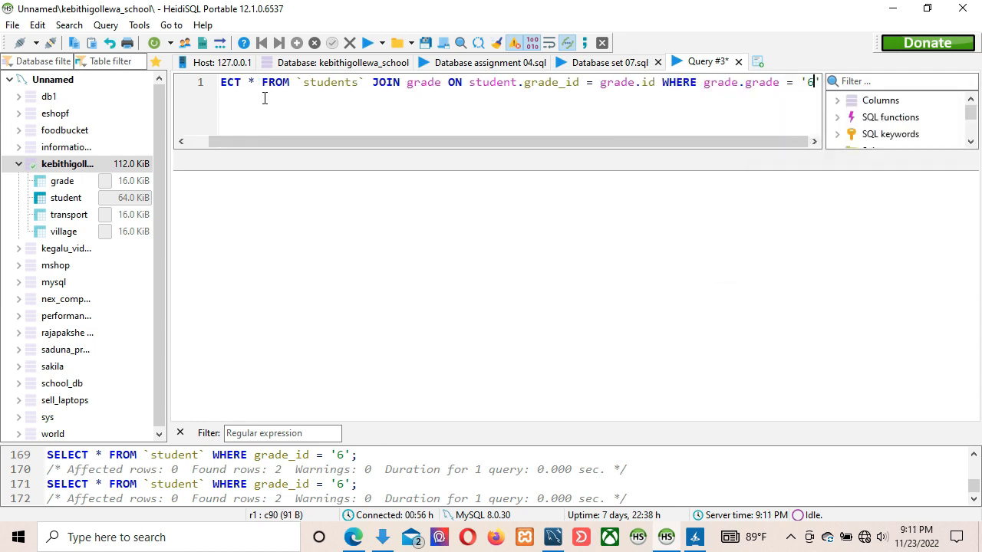
Remove the table prefix from the filter column so the condition reads WHERE grade = '6'.
key(Left)
key(Left)
key(Left)
key(Left)
key(Left)
key(Left)
key(Left)
key(Left)
key(Left)
key(Left)
key(BackSpace)
key(BackSpace)
key(BackSpace)
key(BackSpace)
key(BackSpace)
key(BackSpace)
key(Left)
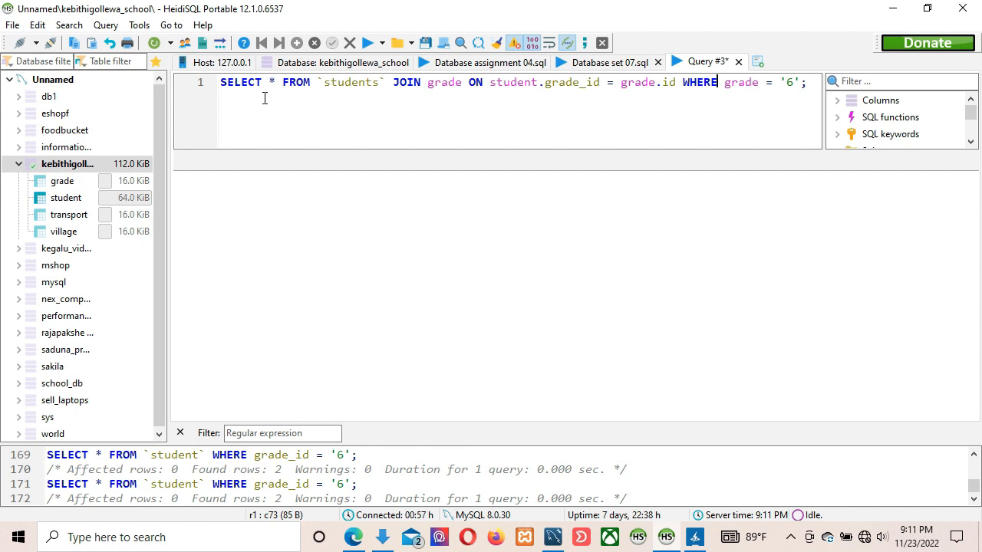
key(Left)
key(Left)
key(Left)
key(Left)
key(Left)
key(Left)
key(Left)
key(Left)
key(BackSpace)
key(BackSpace)
key(BackSpace)
key(BackSpace)
key(BackSpace)
key(BackSpace)
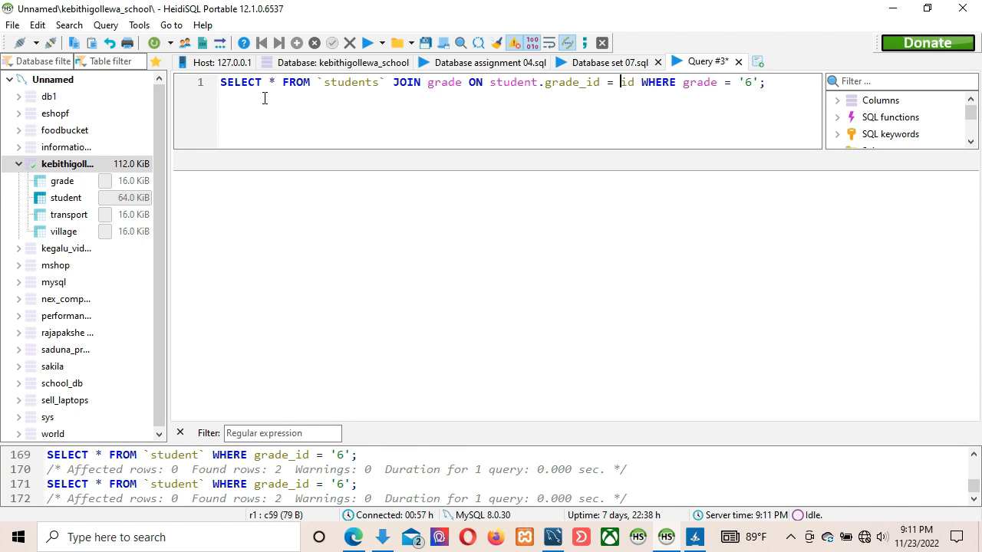
key(ctrl+z)
Replace the * in the SELECT with student.id,student.name,student.birthday,grade.grade,student.village_id,student.transport_id.
key(Left)
key(Left)
key(Left)
key(Left)
key(Left)
key(Left)
key(Left)
key(Left)
key(Left)
key(Left)
key(Left)
key(Left)
key(Left)
key(Left)
key(Left)
key(Left)
key(Left)
key(Left)
key(Left)
key(Left)
key(BackSpace)
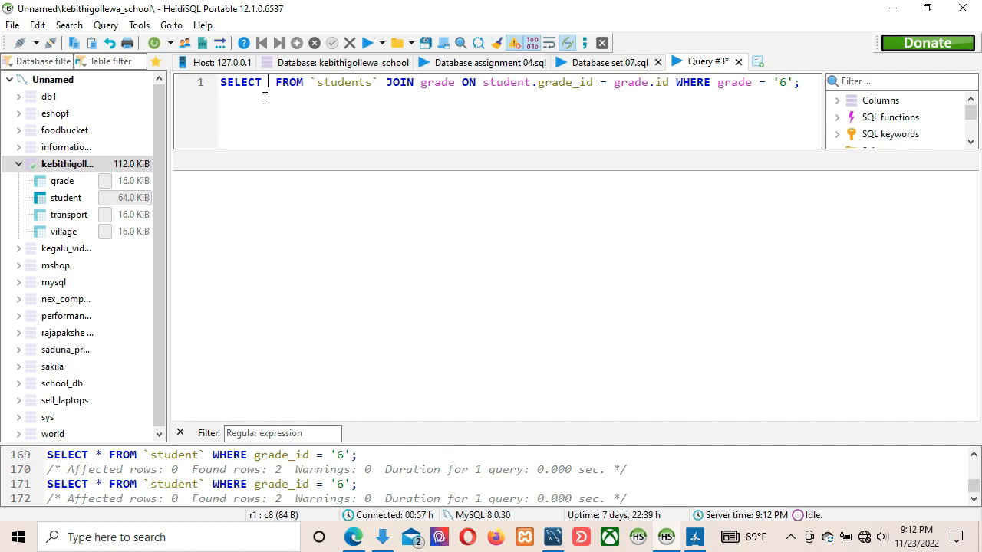
text(student.id)
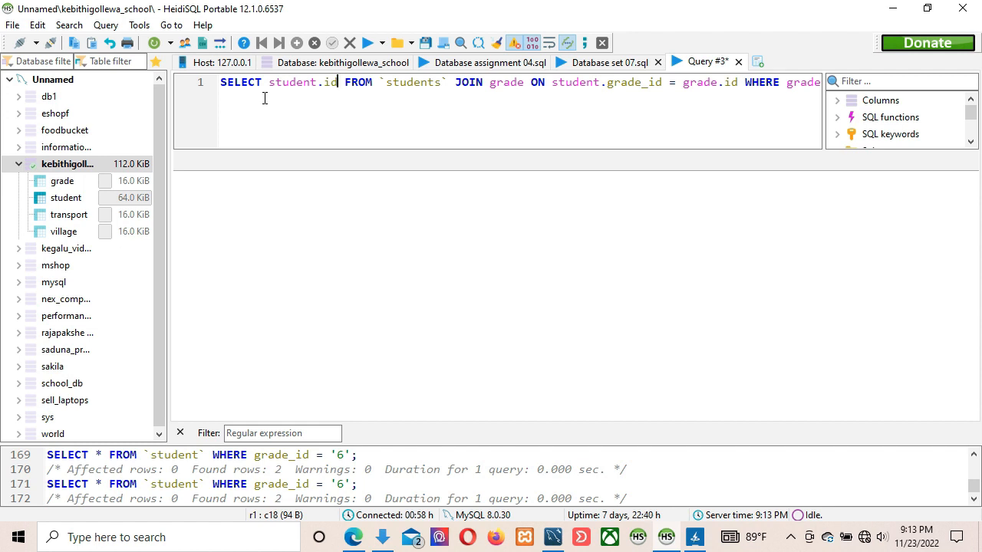
text(,student.name,student.birthday)
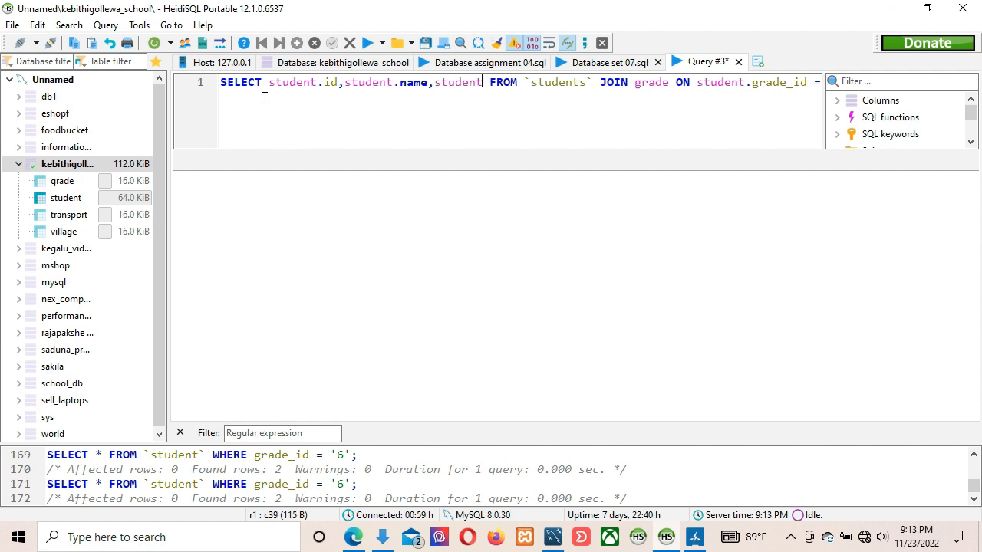
text(,grade.grade)
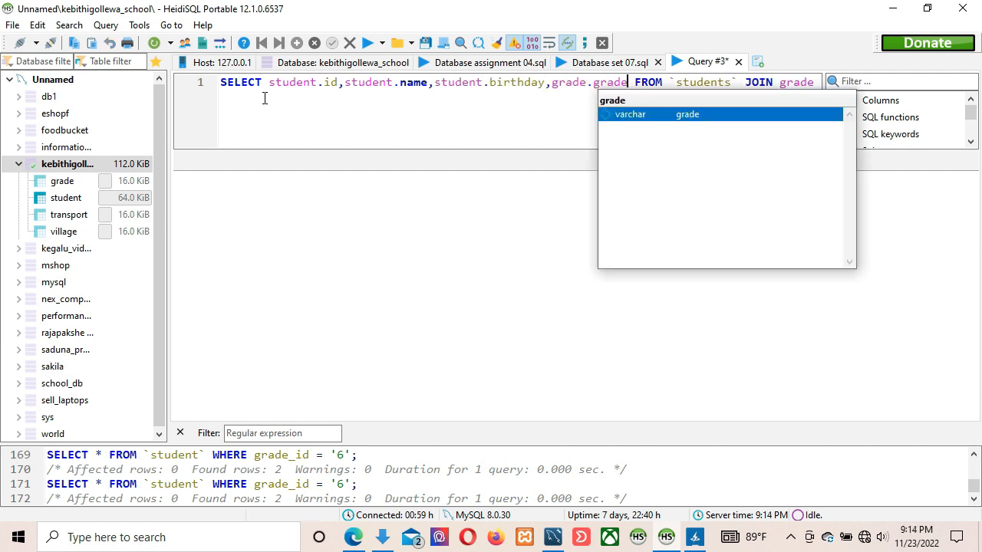
text(,student.village_id)
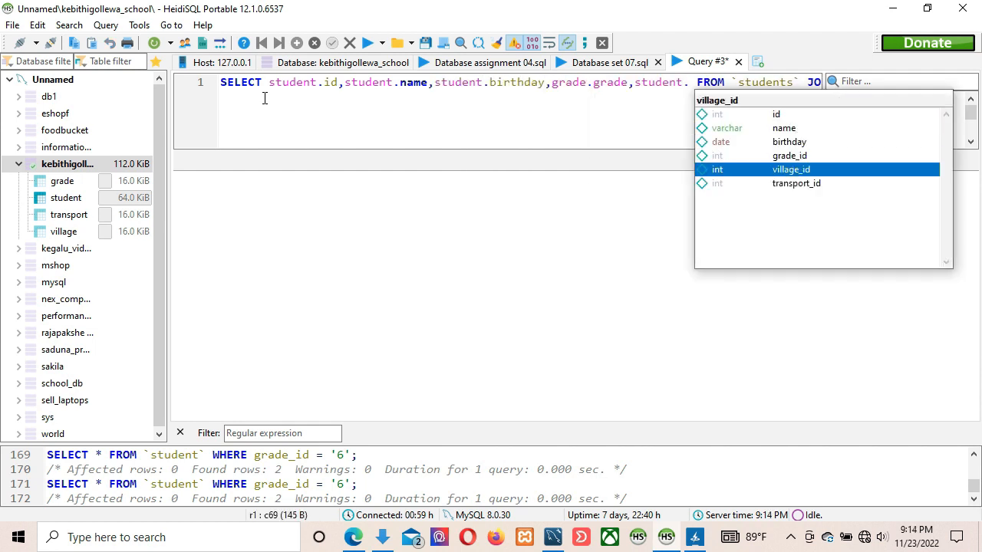
text(,student.transport_id)
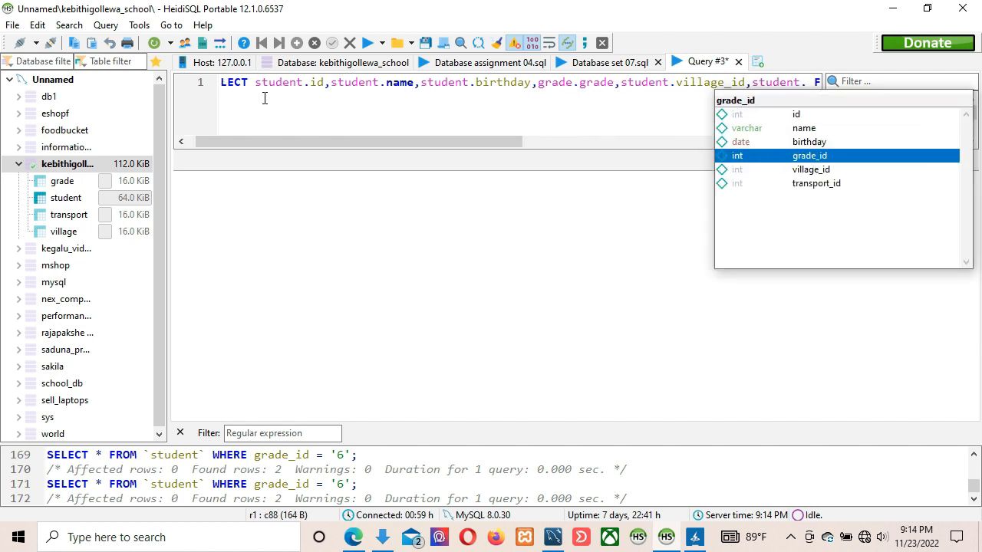
Correct the FROM table from `students` to student and run the grade 6 query.
key(Right)
key(Right)
key(Right)
key(Right)
key(Right)
key(Right)
key(Right)
key(Right)
key(Right)
key(Right)
key(Right)
key(Right)
key(Left)
key(Left)
key(Right)
key(Right)
key(Right)
key(Right)
key(Right)
key(Right)
key(BackSpace)
key(BackSpace)
key(BackSpace)
key(BackSpace)
key(BackSpace)
key(BackSpace)
key(BackSpace)
key(BackSpace)
key(BackSpace)
key(BackSpace)
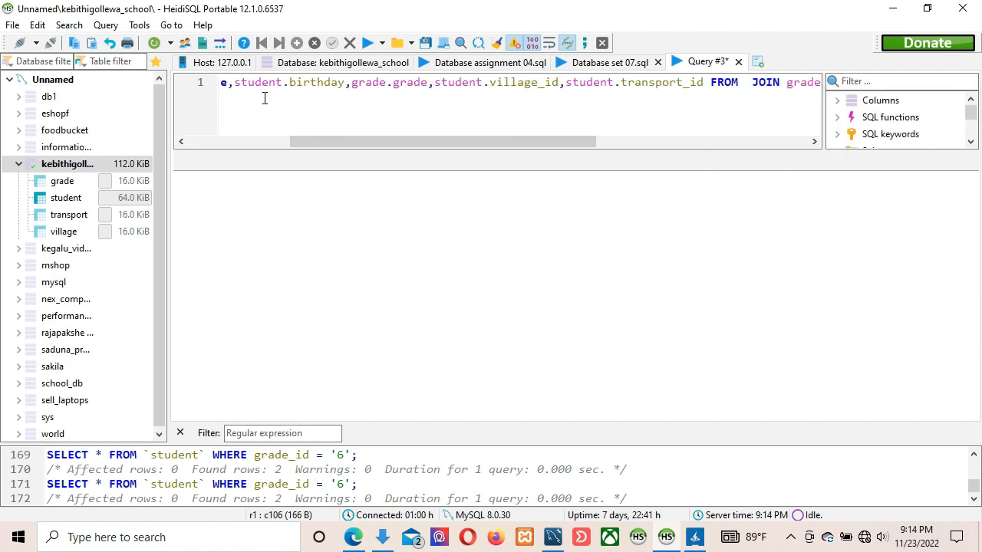
text(student)
key(End)
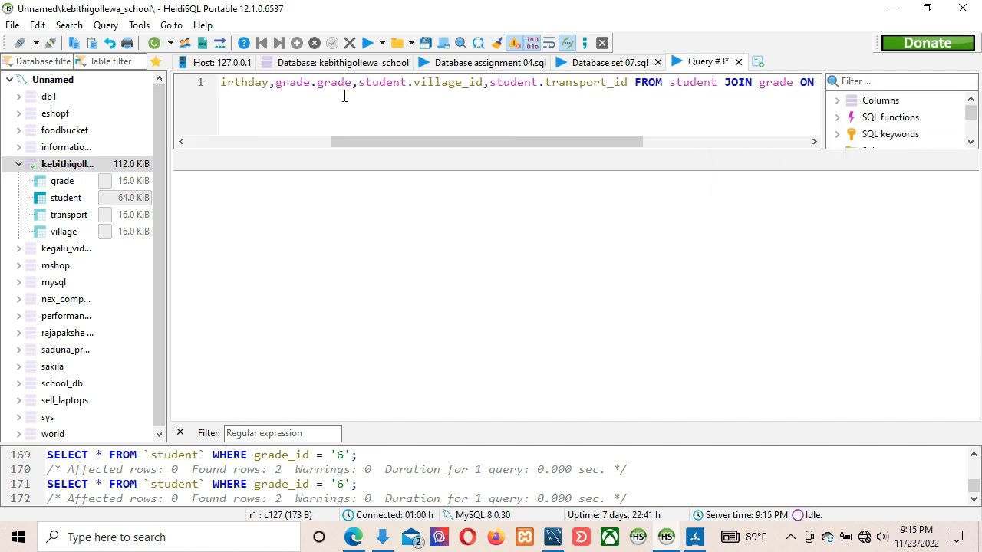
key(F9)
drag(596, 143, 451, 143)
In a new query tab, write and run SELECT * FROM student INNER JOIN transport ON student.transport_id = transport.id;.
click(106, 24)
click(130, 41)
text(selec)
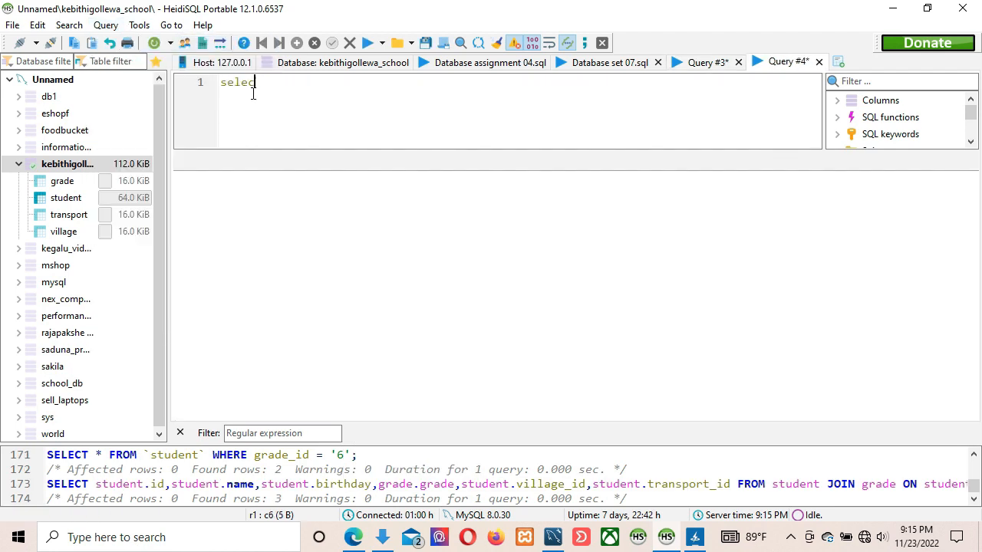
text(t * from student inner join )
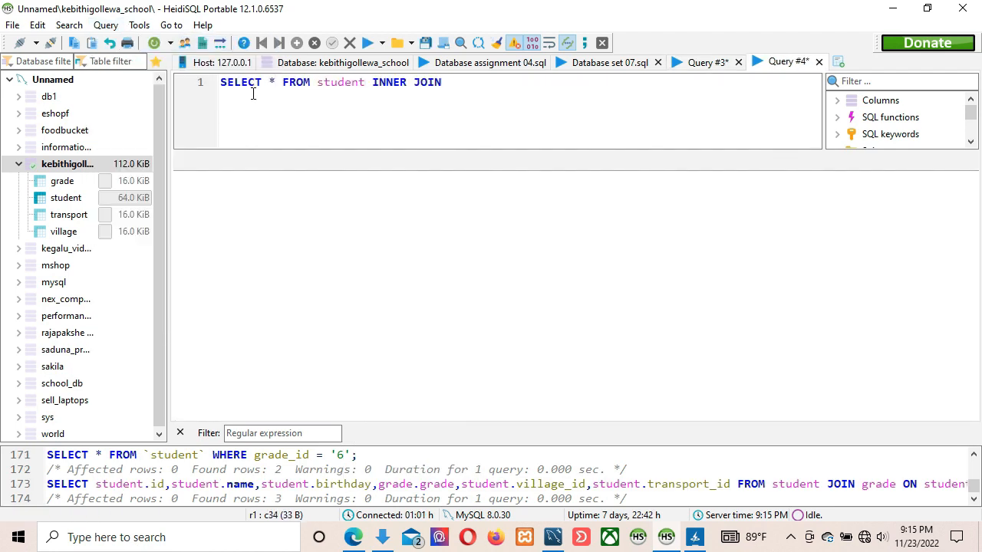
text(transport on )
text(student tra)
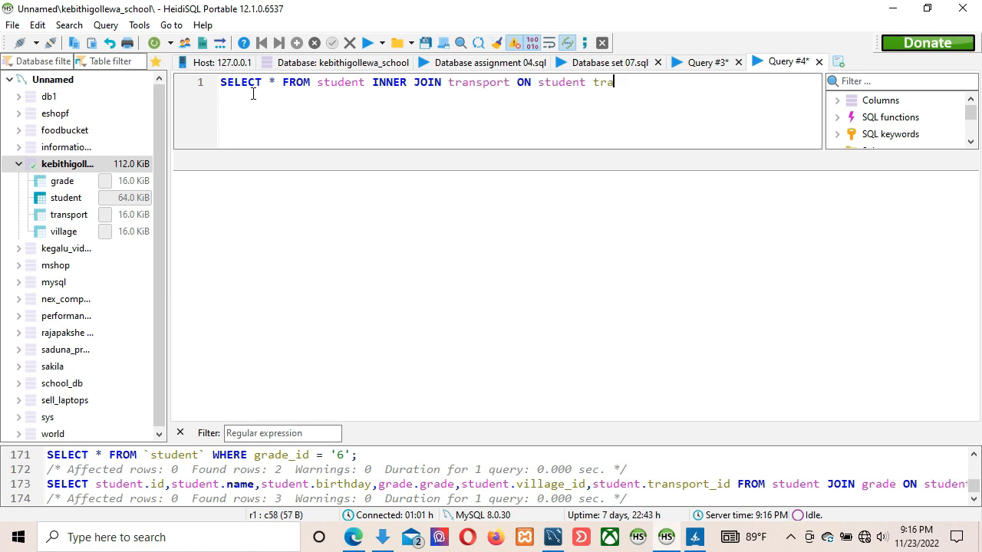
text(nsport_id = transport.id;)
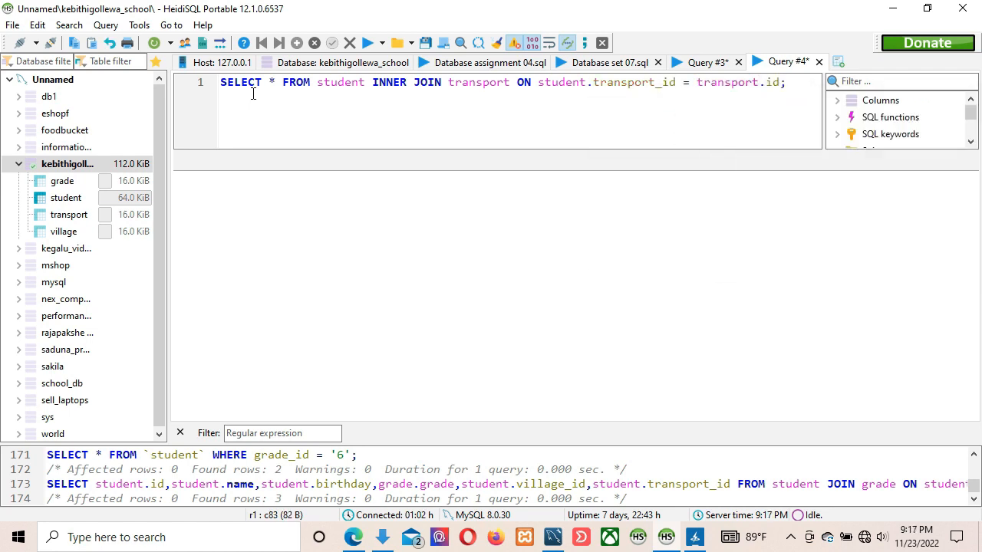
key(F9)
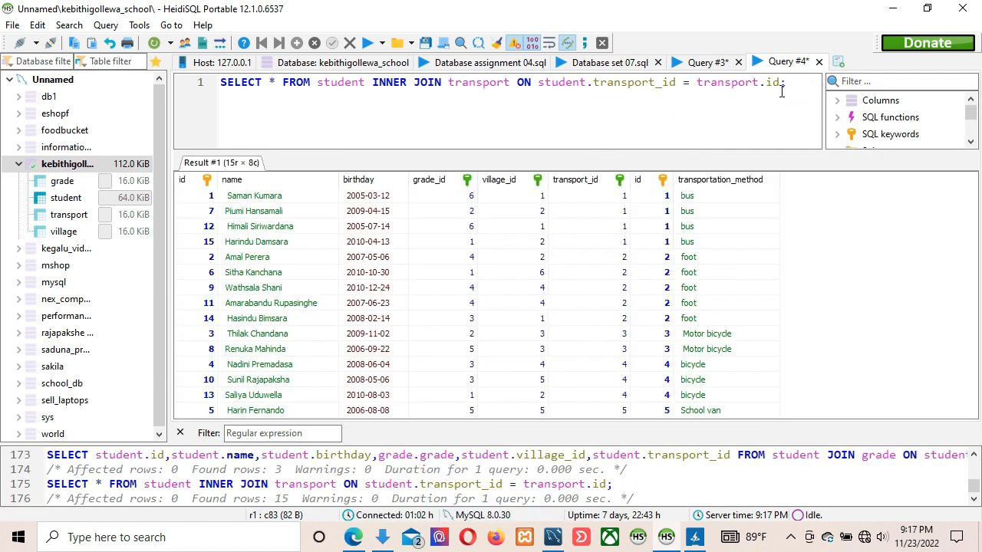
Extend the transport query with INNER JOIN village ON student.village_id = village.id and run it.
click(781, 86)
text(INNER JOIN)
key(Return)
text(village ON stude)
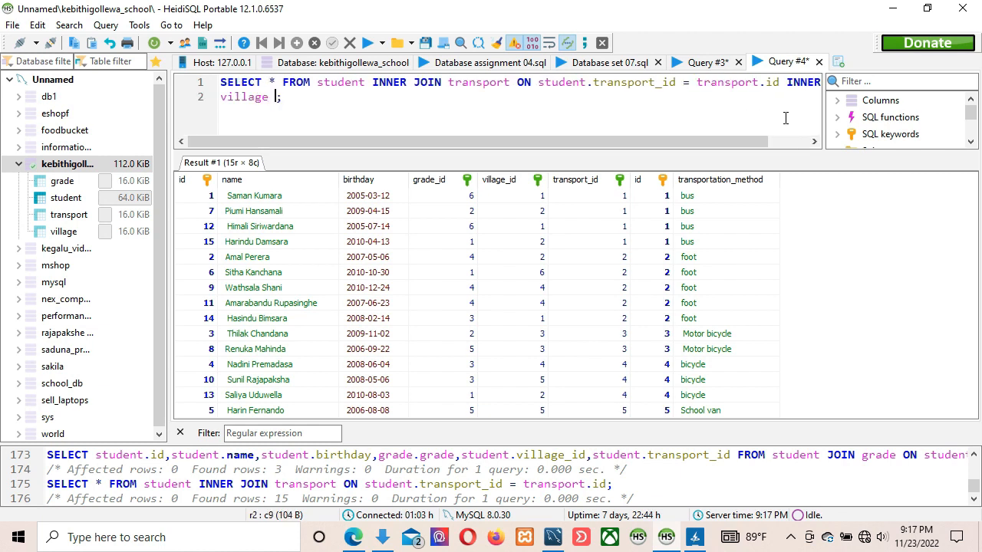
text(nt.village_id = village.)
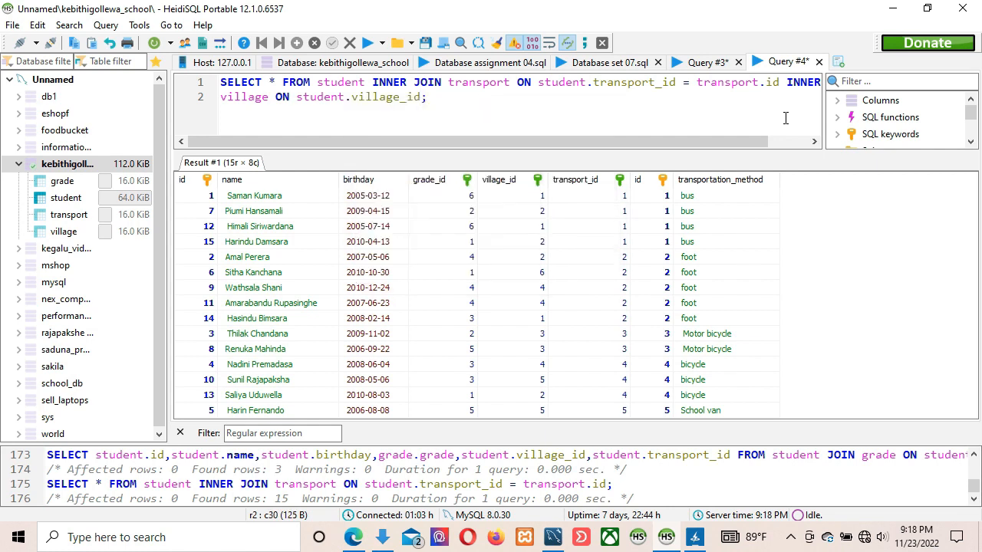
text(id)
key(F9)
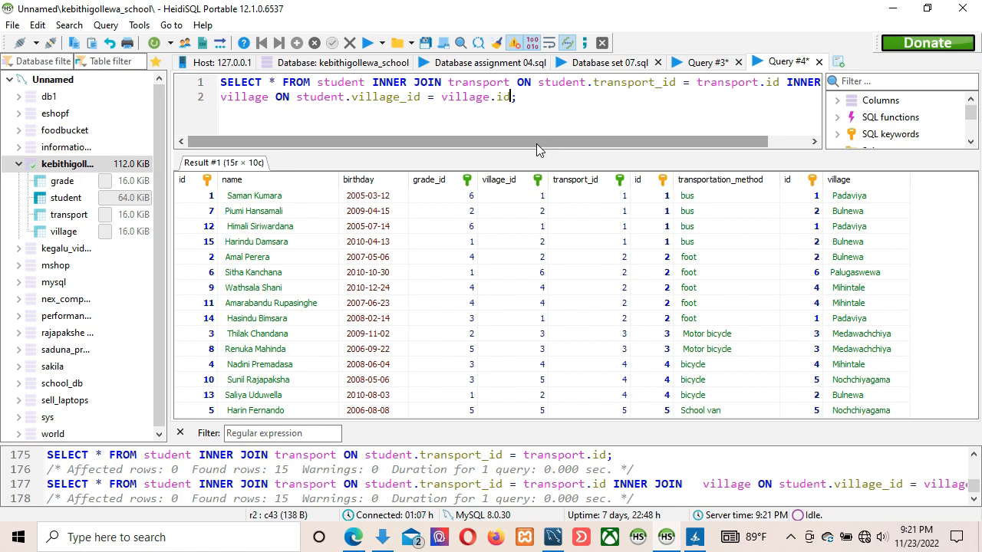
Append the filter WHERE village = 'padaviya' AND transport = before the closing semicolon of the query.
text(WHERE )
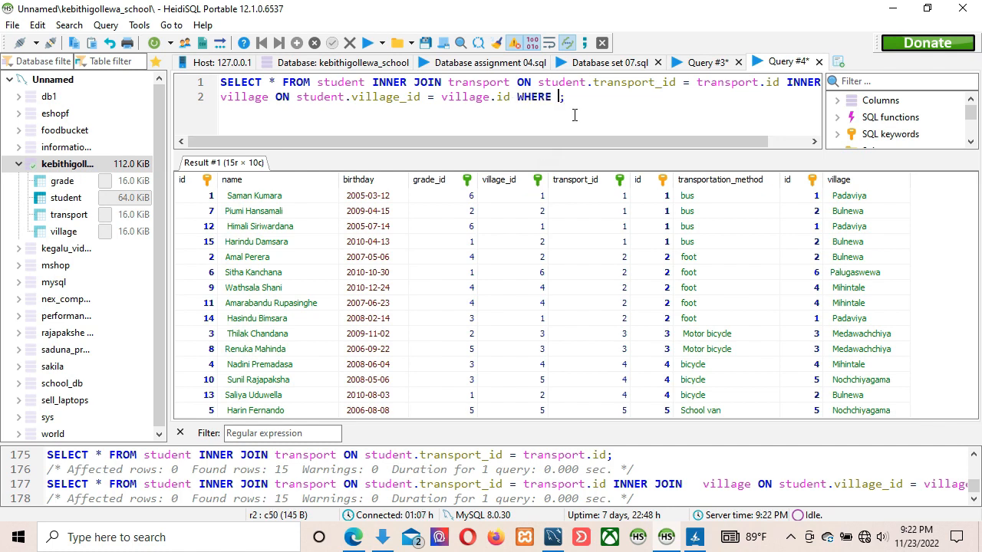
text(village = )
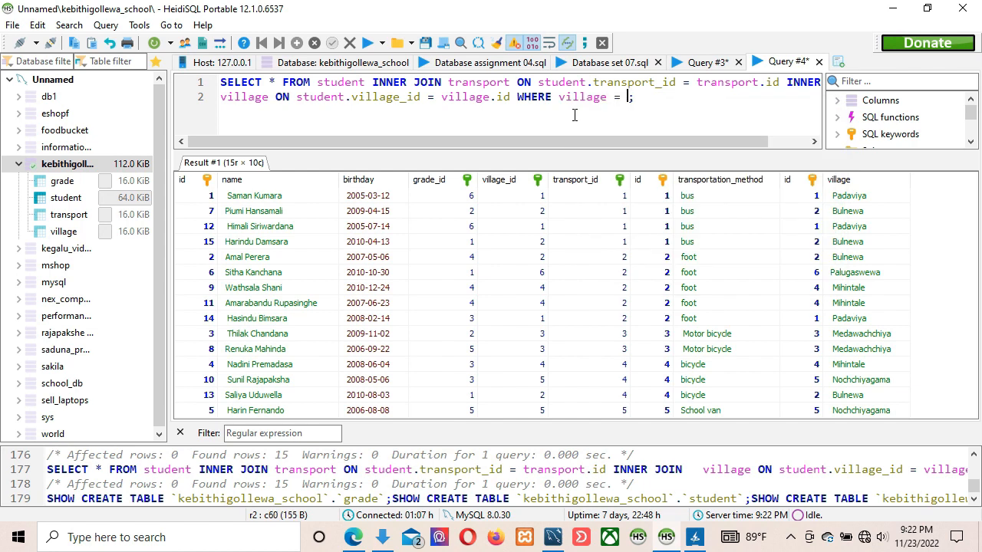
text('padaviya' AND )
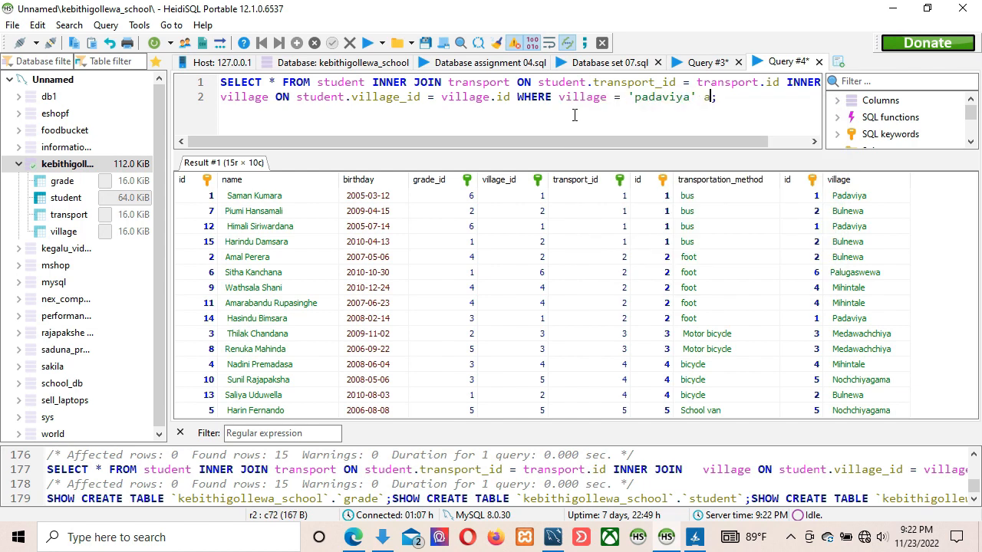
text(transport =)
key(Return)
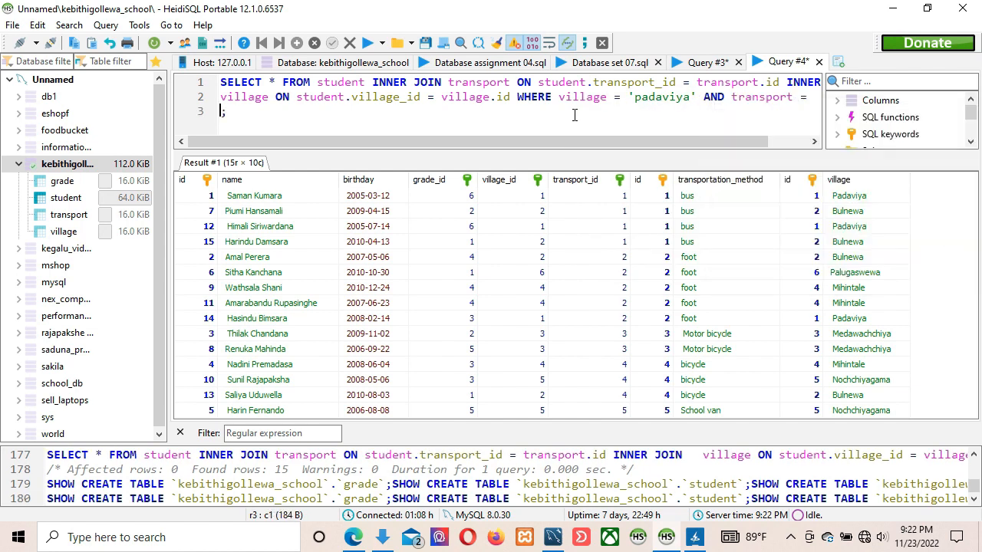
Qualify the two filter columns in the WHERE clause as village.village and transport.transportation_method.
key(Left)
key(Left)
key(Left)
key(Left)
key(Left)
key(Left)
key(Left)
key(Left)
key(Left)
key(Left)
key(Left)
key(Left)
key(Left)
key(Left)
key(Left)
key(Left)
key(Left)
key(Left)
key(Left)
key(Left)
text(.village)
key(Right)
key(Right)
key(Right)
key(Right)
key(Right)
key(Right)
key(Right)
key(Right)
key(Right)
key(Right)
key(Right)
key(Right)
key(Right)
key(Right)
key(Right)
key(Right)
key(Right)
key(Right)
key(Right)
key(Right)
text(.transportation_method)
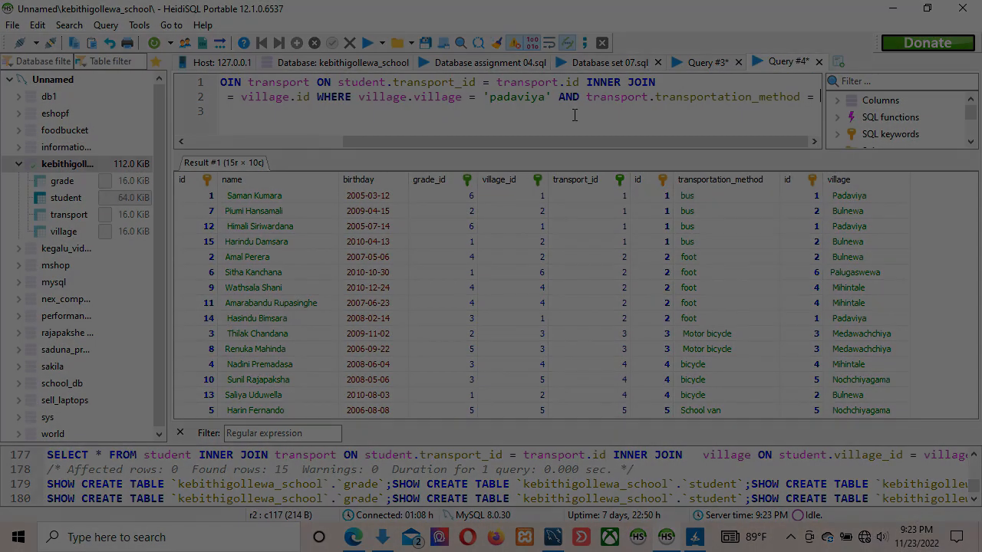